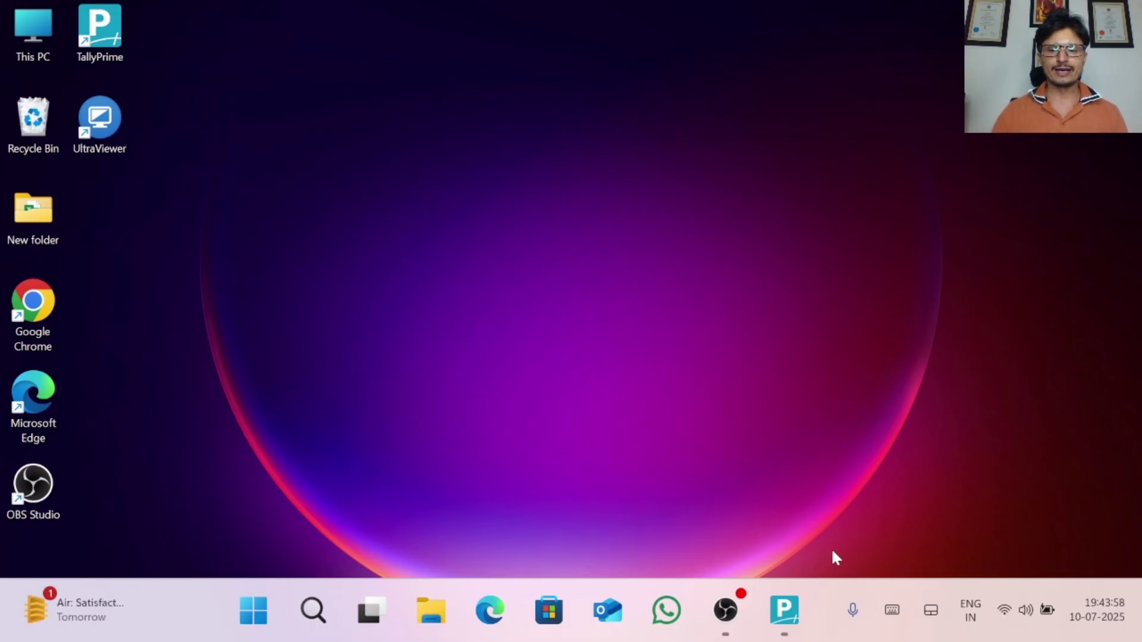
# Switch to TallyPrime, open master creation and expand the list of masters to show more types
pyautogui.click(784, 610)
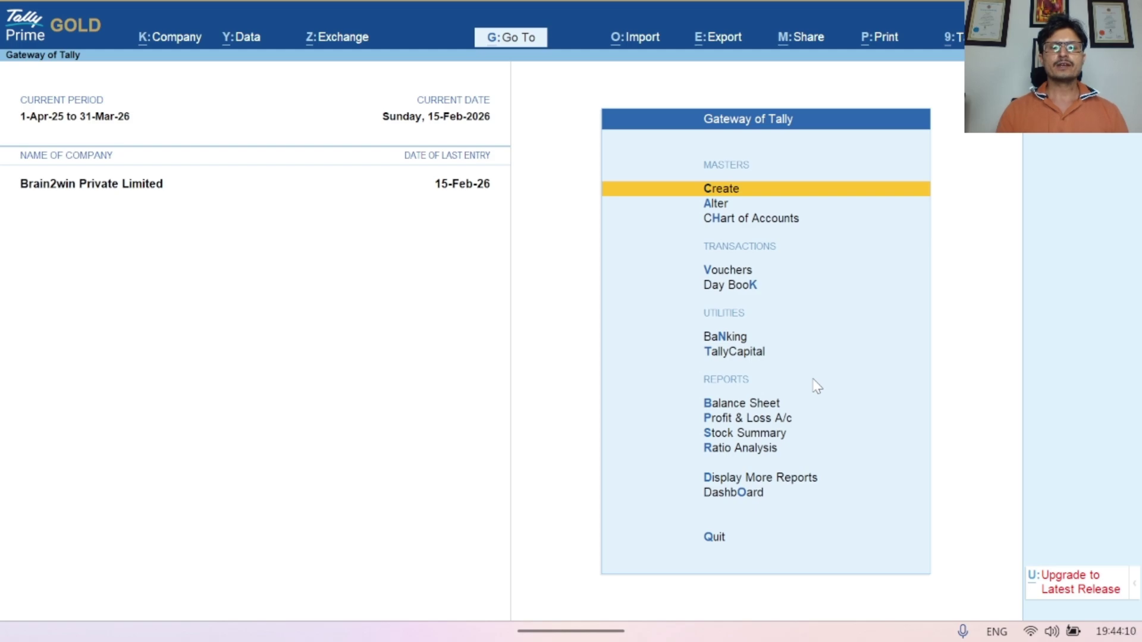
pyautogui.press('Return')
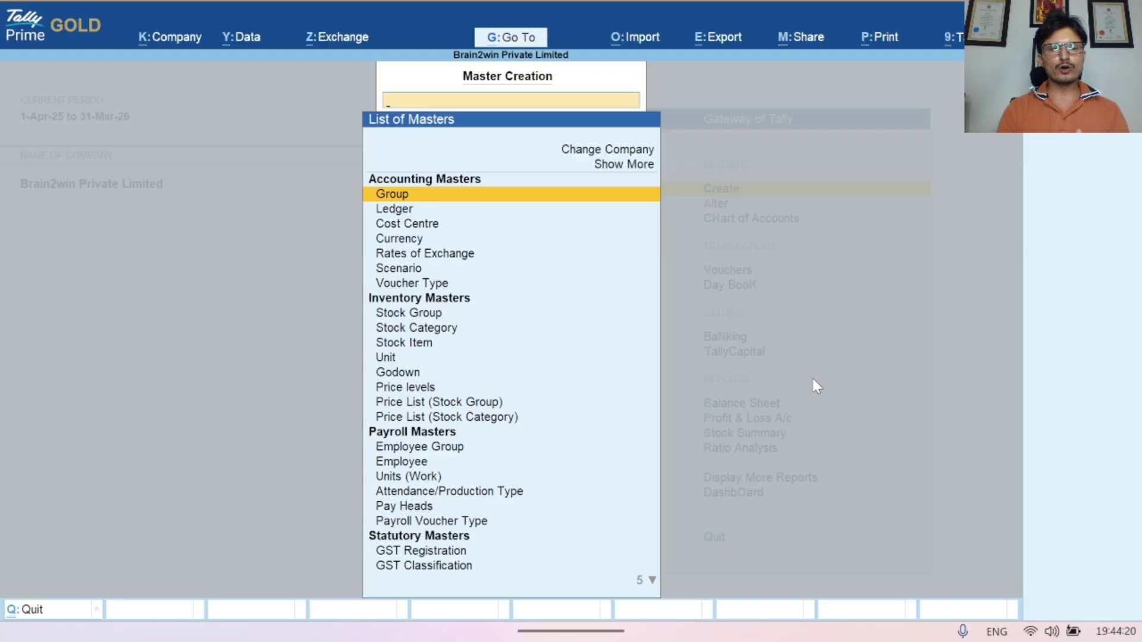
pyautogui.press('Up')
pyautogui.press('Up')
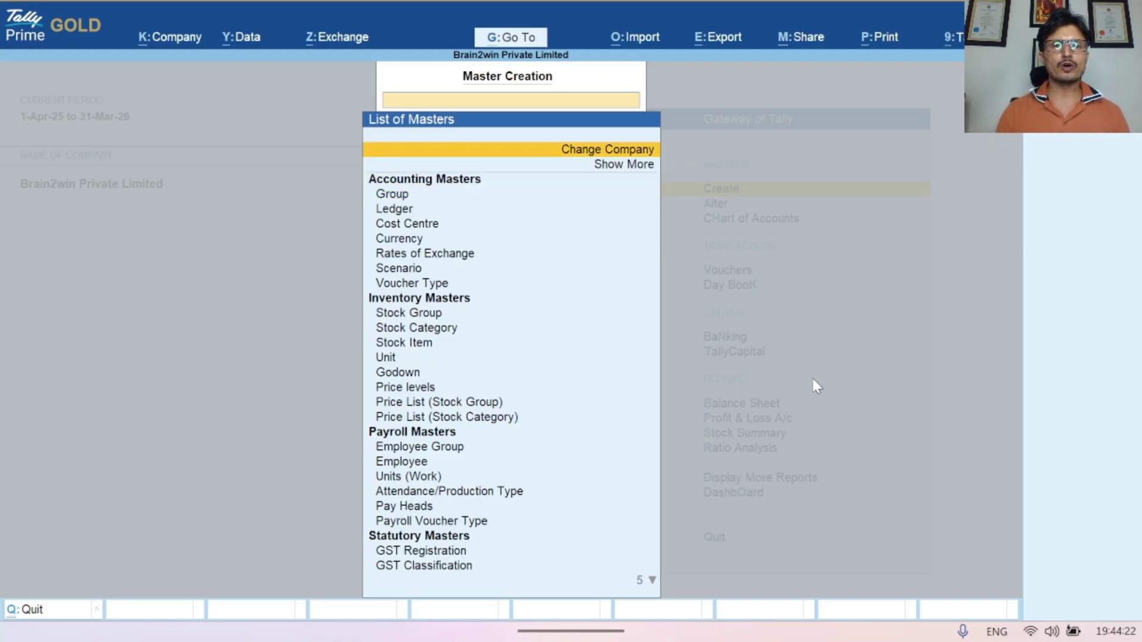
pyautogui.press('Down')
pyautogui.press('Return')
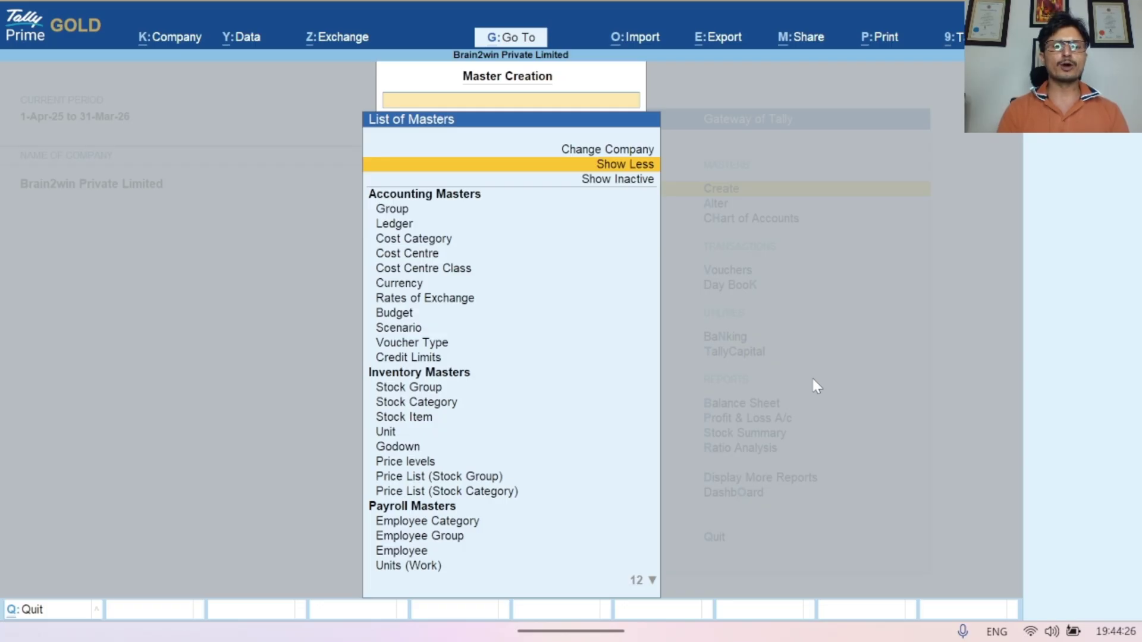
# Open the Credit Limits master under Accounting Masters
pyautogui.press('Down')
pyautogui.press('Down')
pyautogui.press('Down')
pyautogui.press('Down')
pyautogui.press('Down')
pyautogui.press('Down')
pyautogui.press('Down')
pyautogui.press('Down')
pyautogui.press('Down')
pyautogui.press('Down')
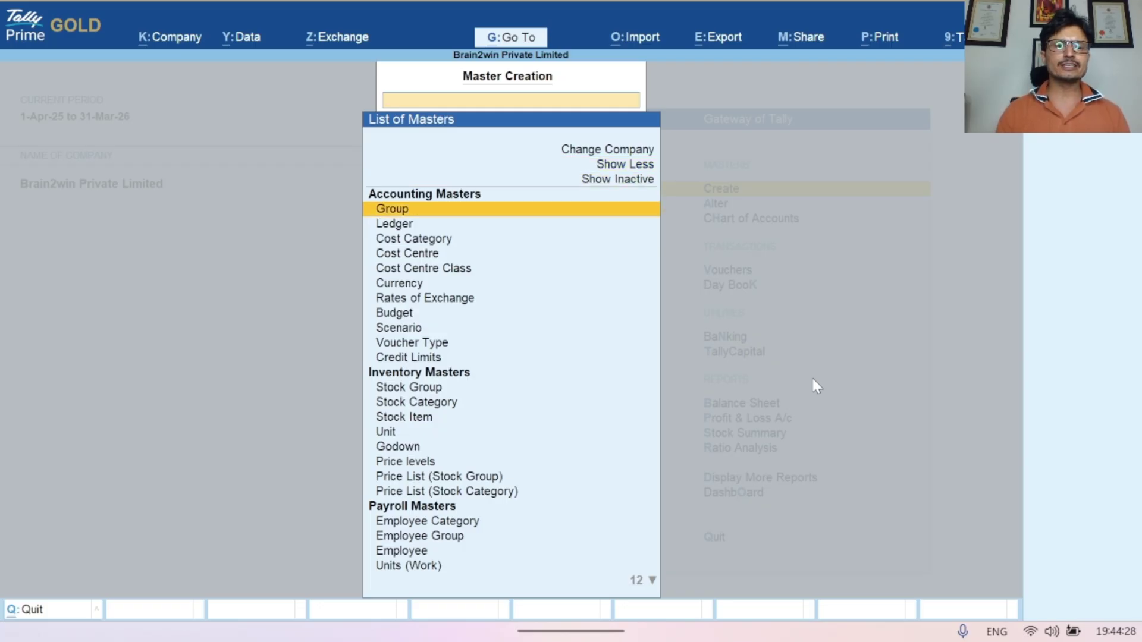
pyautogui.press('Down')
pyautogui.press('Down')
pyautogui.press('Down')
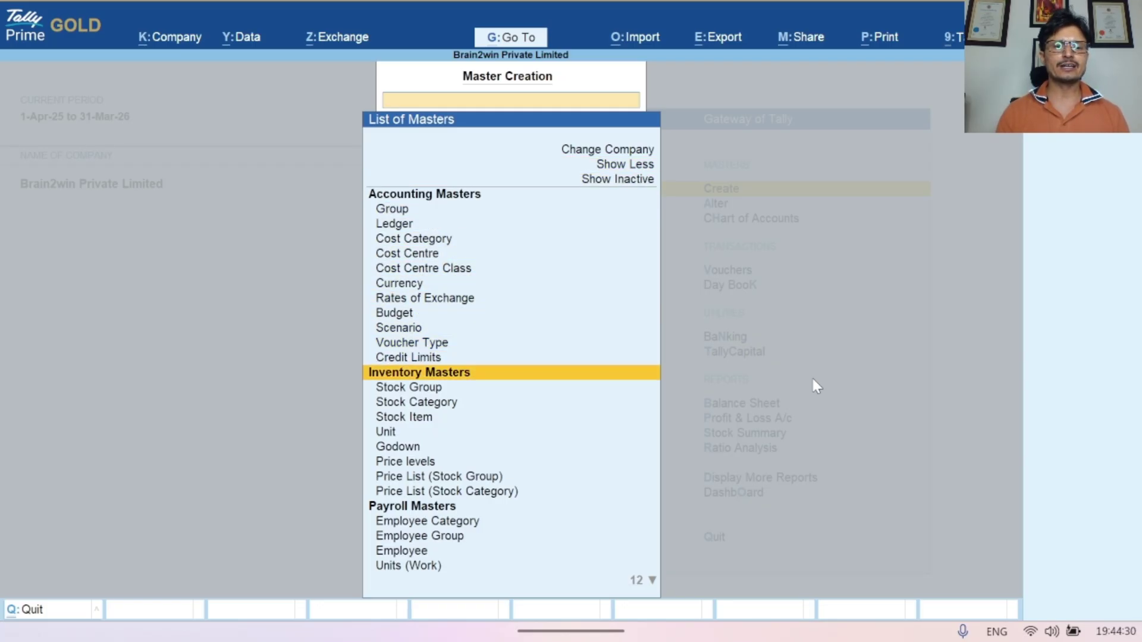
pyautogui.press('Up')
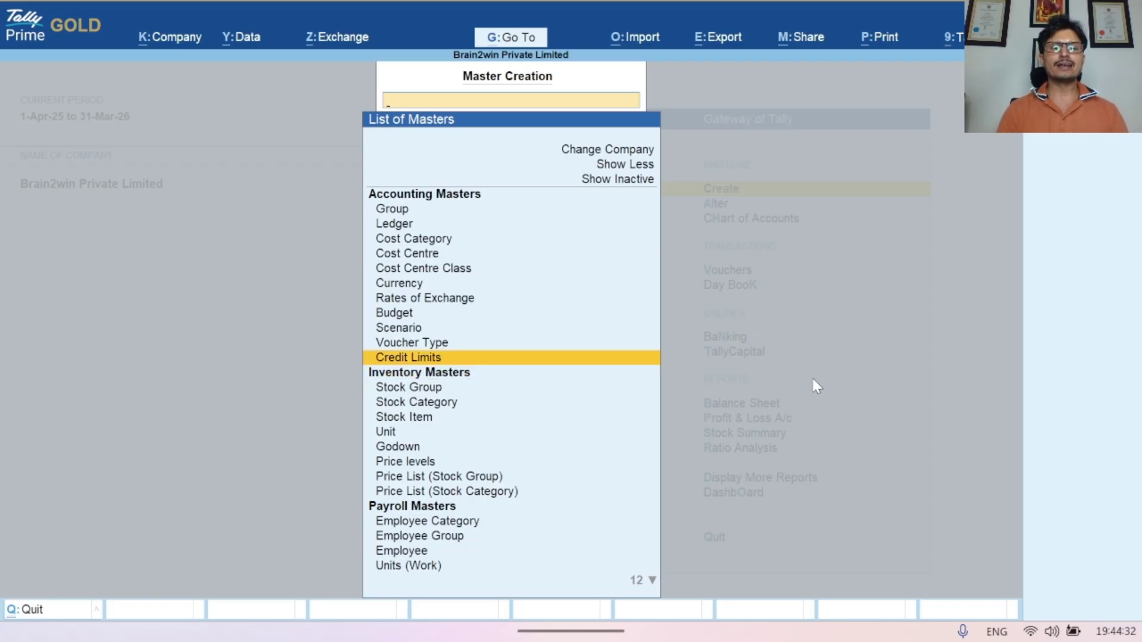
pyautogui.press('Return')
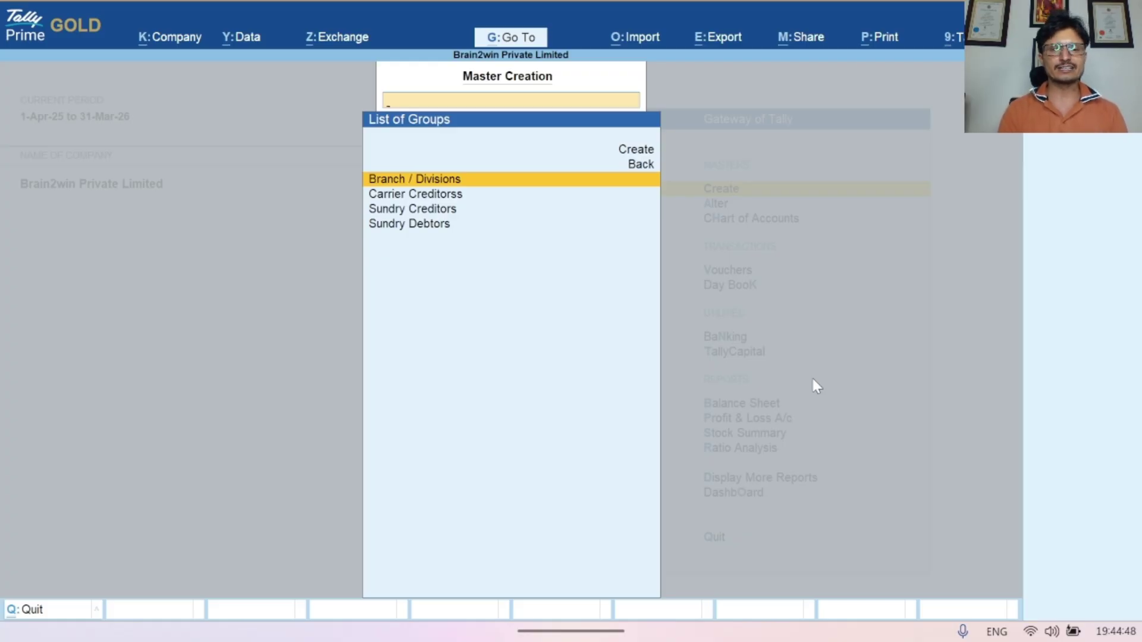
# Choose Sundry Debtors as the group for the multi-ledger credit limit alteration
pyautogui.press('Down')
pyautogui.press('Down')
pyautogui.press('Down')
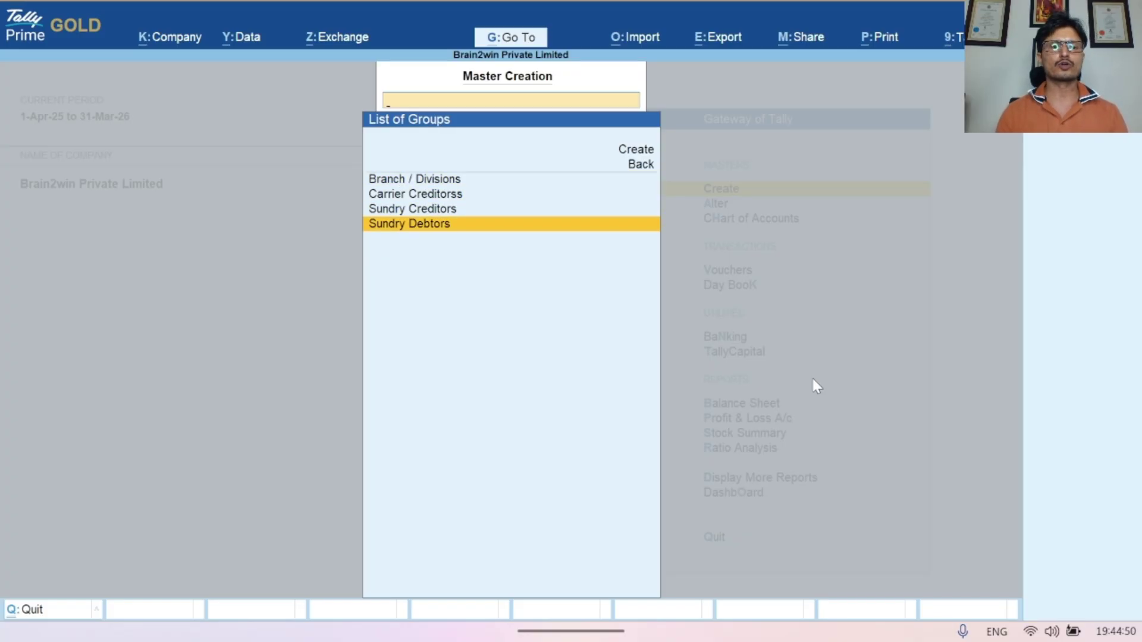
pyautogui.press('Return')
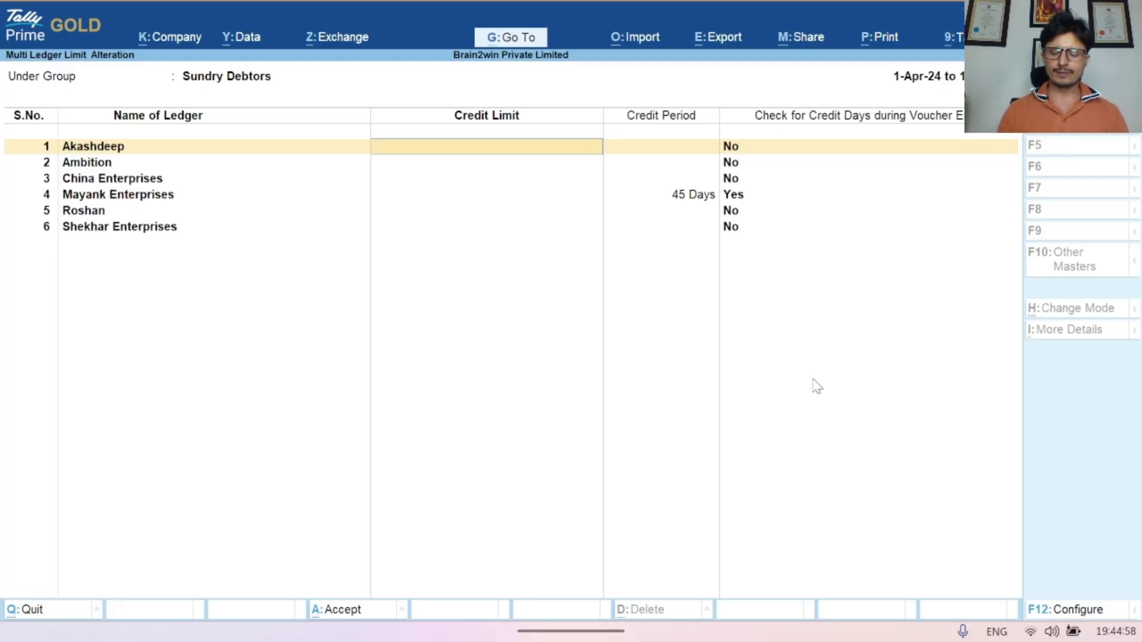
# Give the first ledger a 1,00,000 credit limit and a 15-day credit period, and enable its credit days check during voucher entry
pyautogui.write('1,00,0')
pyautogui.write('00000')
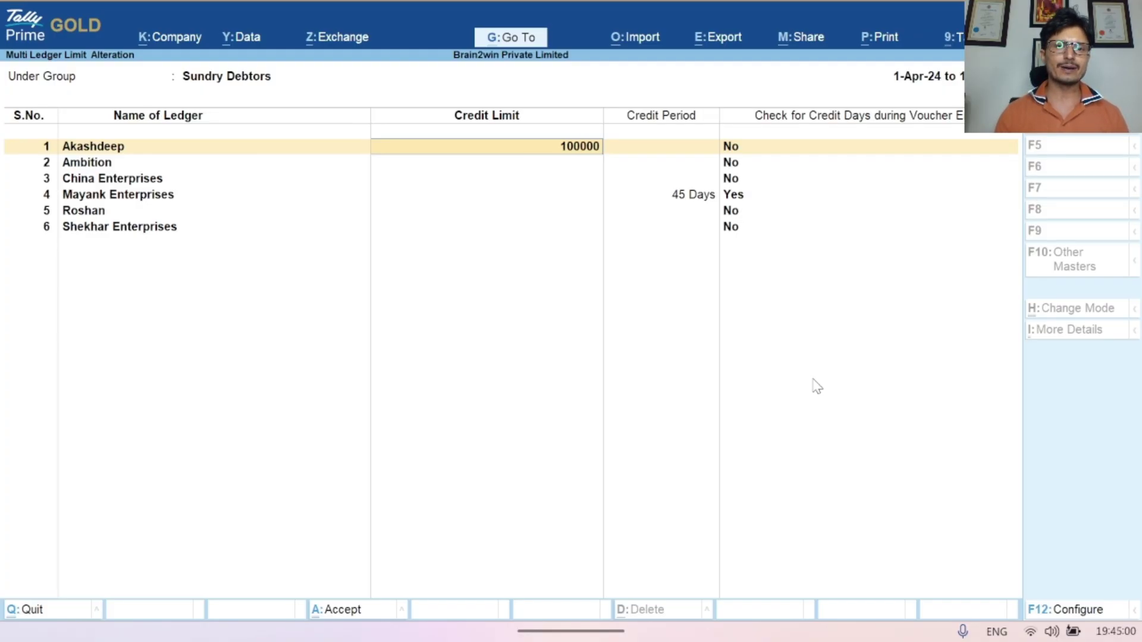
pyautogui.press('Return')
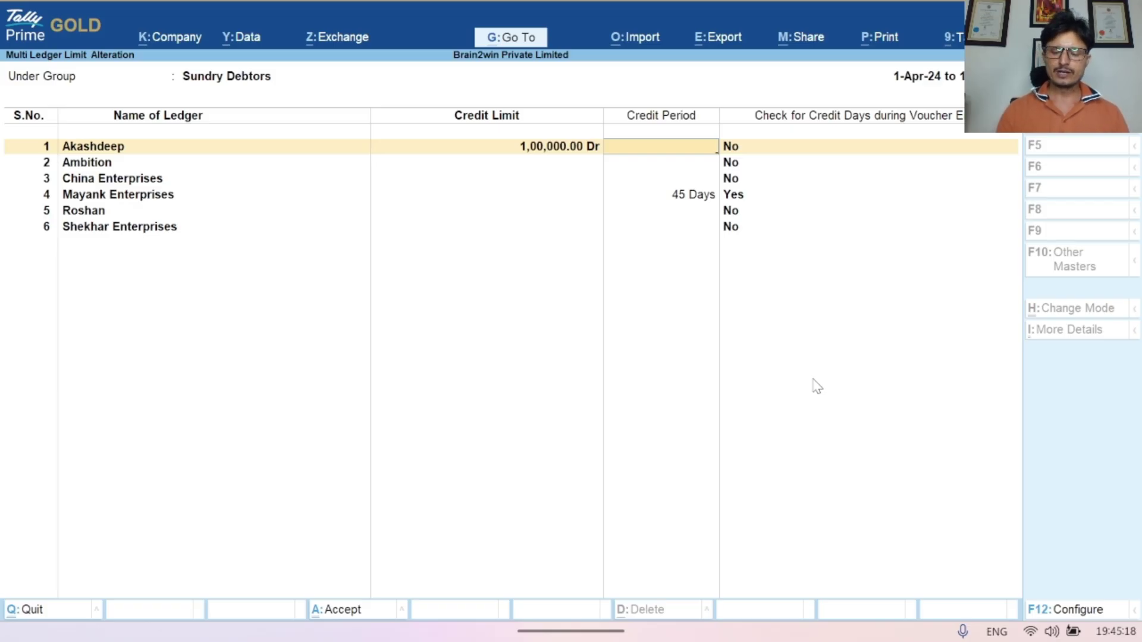
pyautogui.write('15')
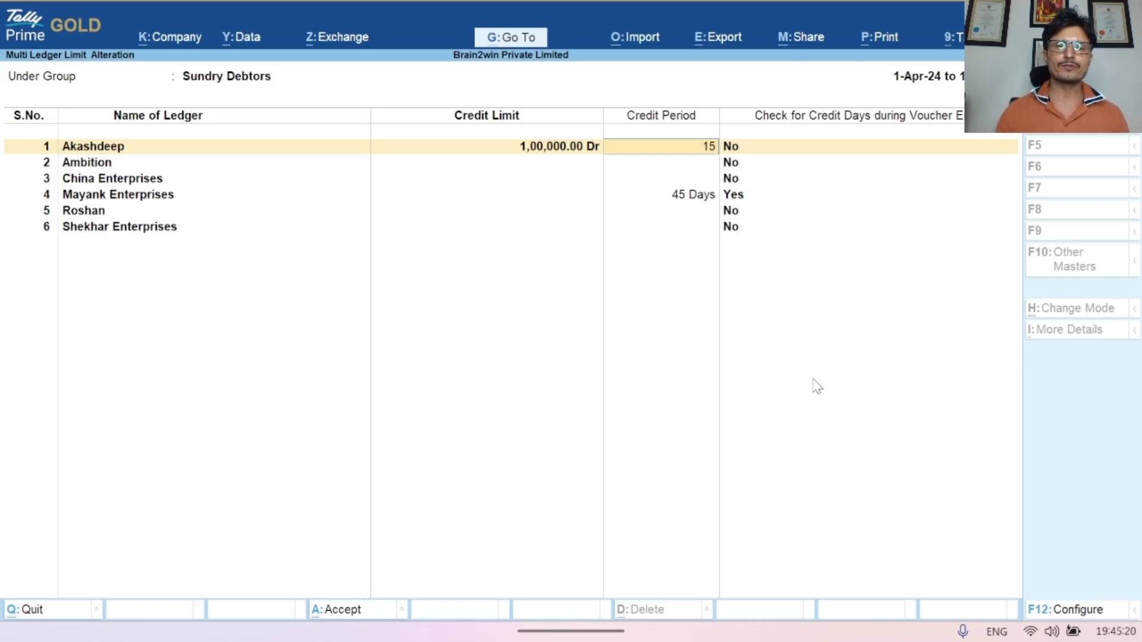
pyautogui.press('Return')
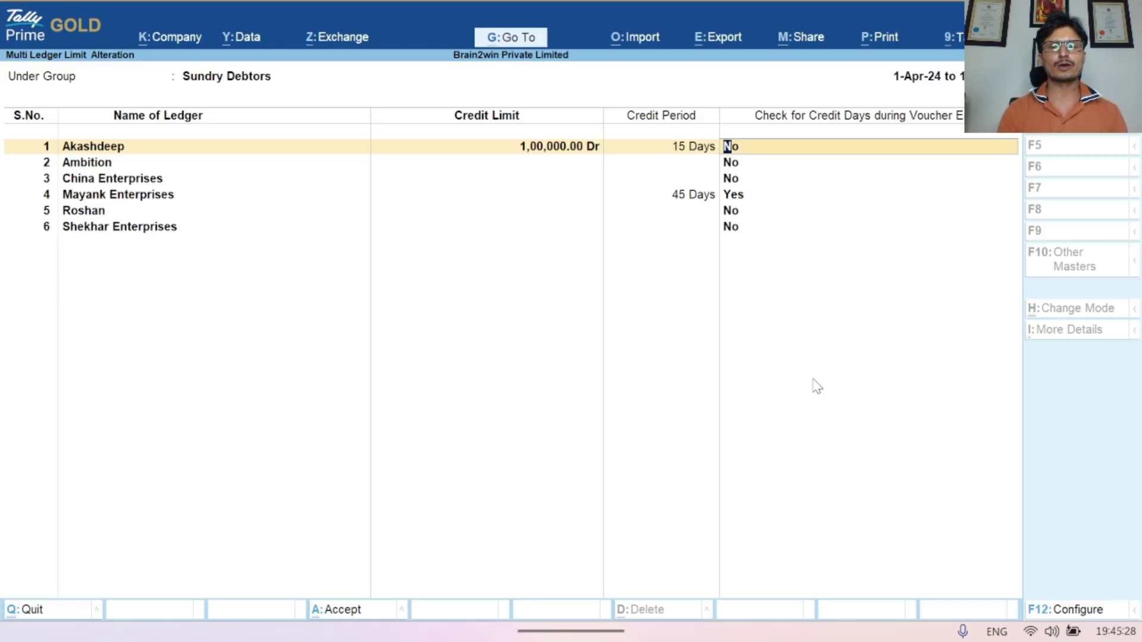
pyautogui.write('yes')
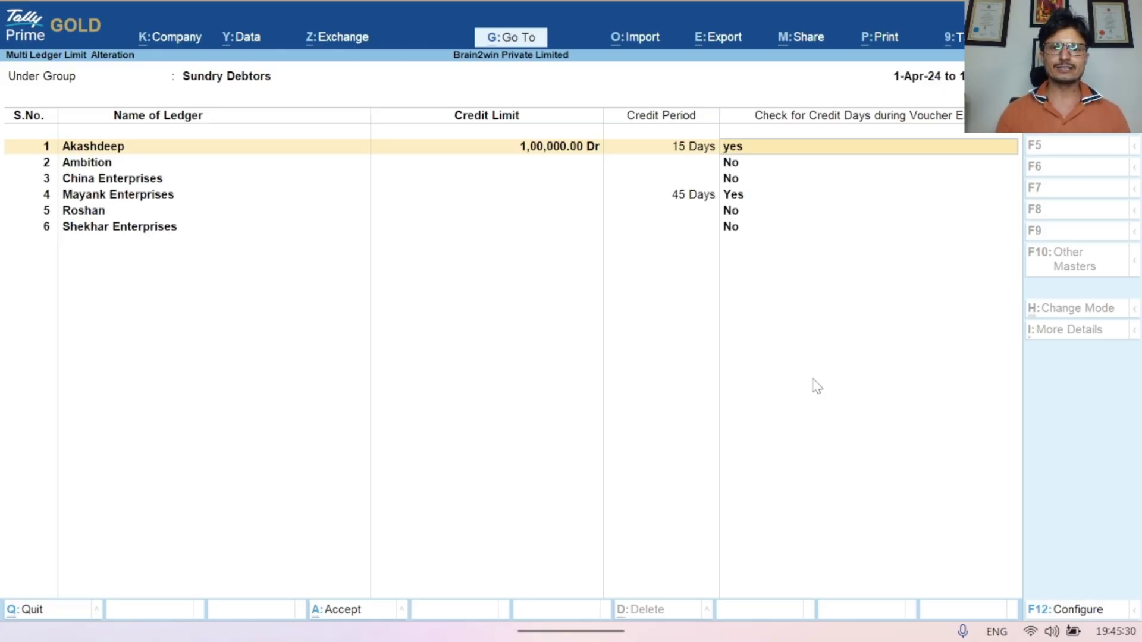
pyautogui.press('Return')
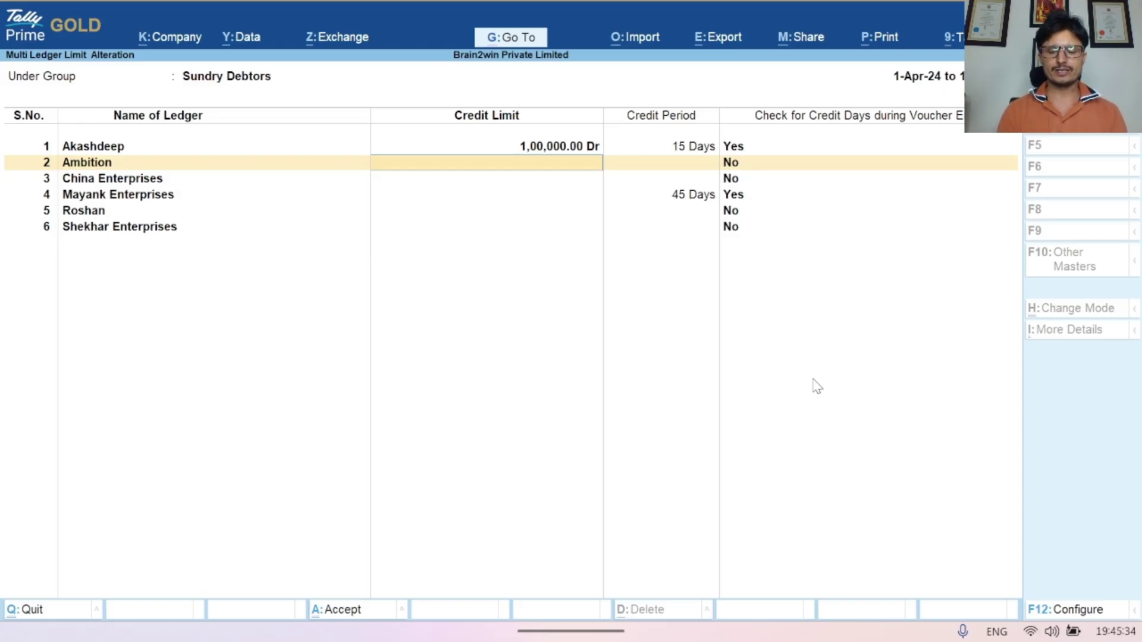
pyautogui.press('BackSpace')
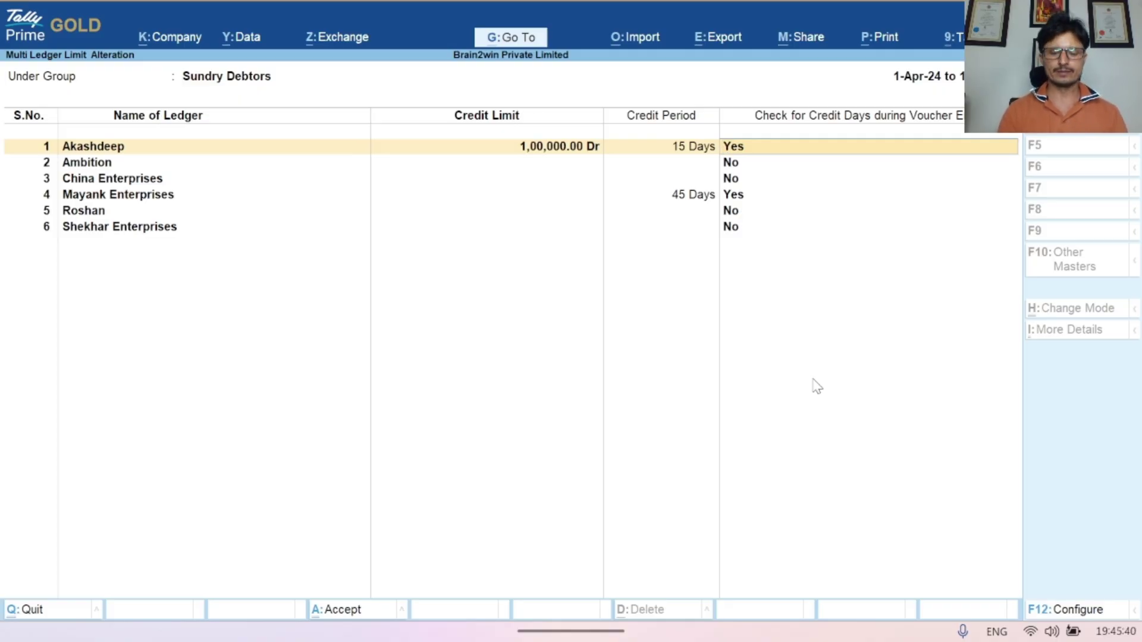
pyautogui.press('Return')
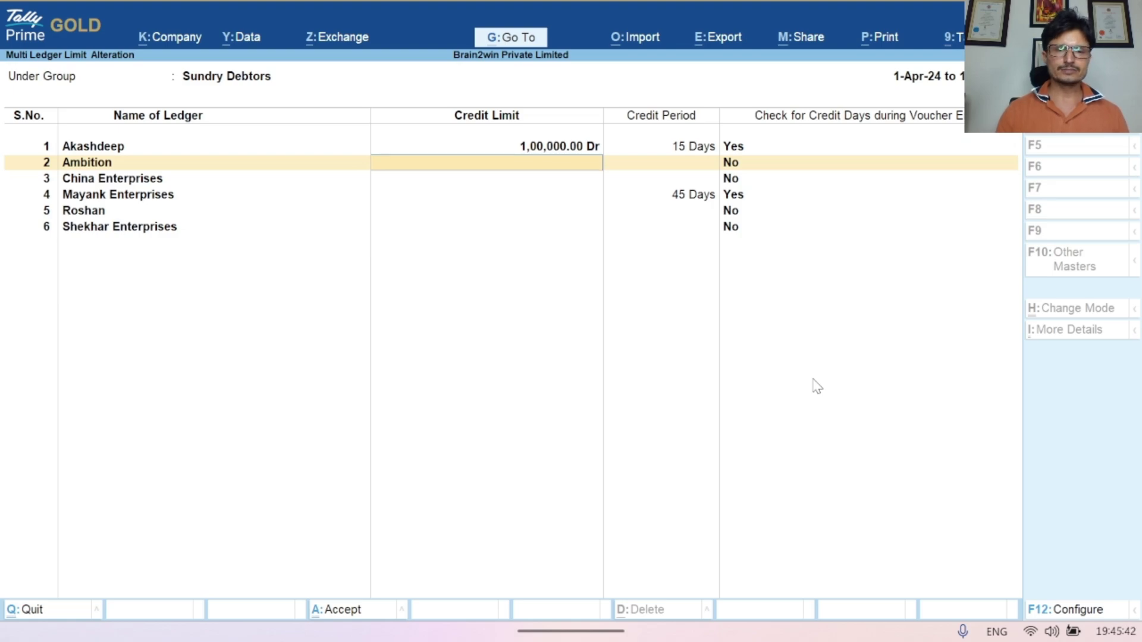
# Give the Ambition ledger a 50,000 credit limit and a 40-day credit period, keeping its credit days check at No
pyautogui.write('50,000')
pyautogui.press('Return')
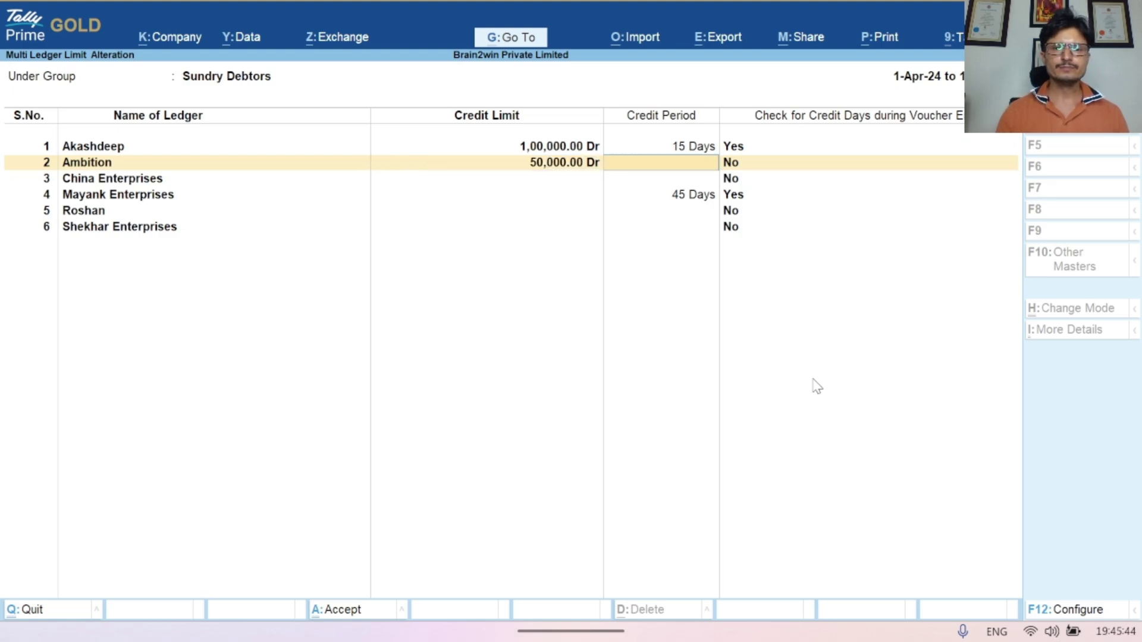
pyautogui.write('40')
pyautogui.press('Return')
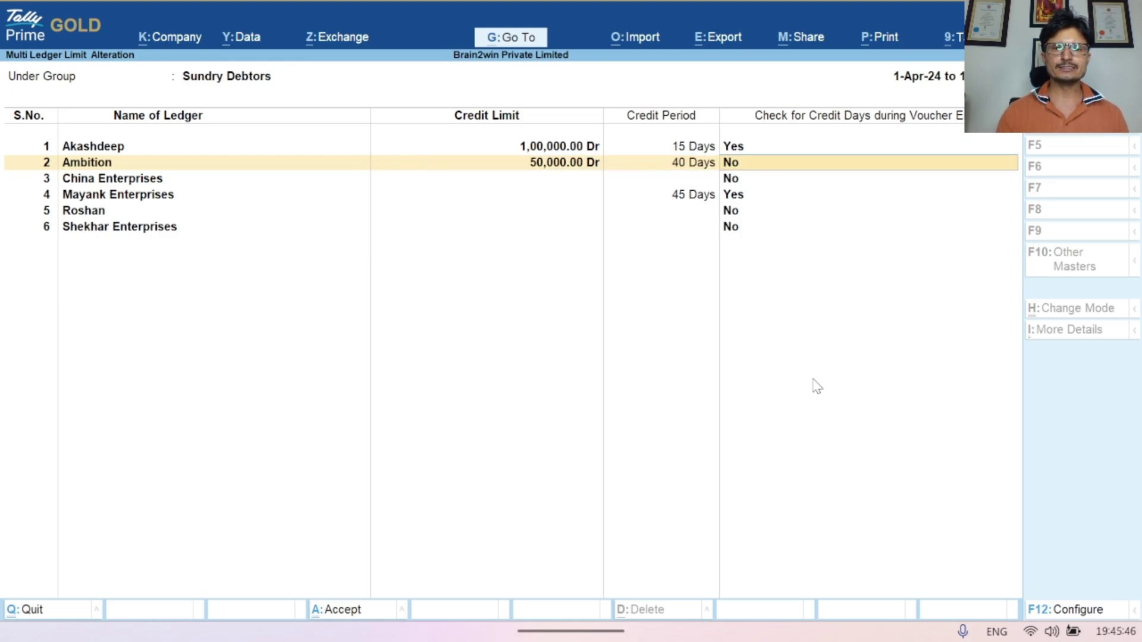
pyautogui.press('Return')
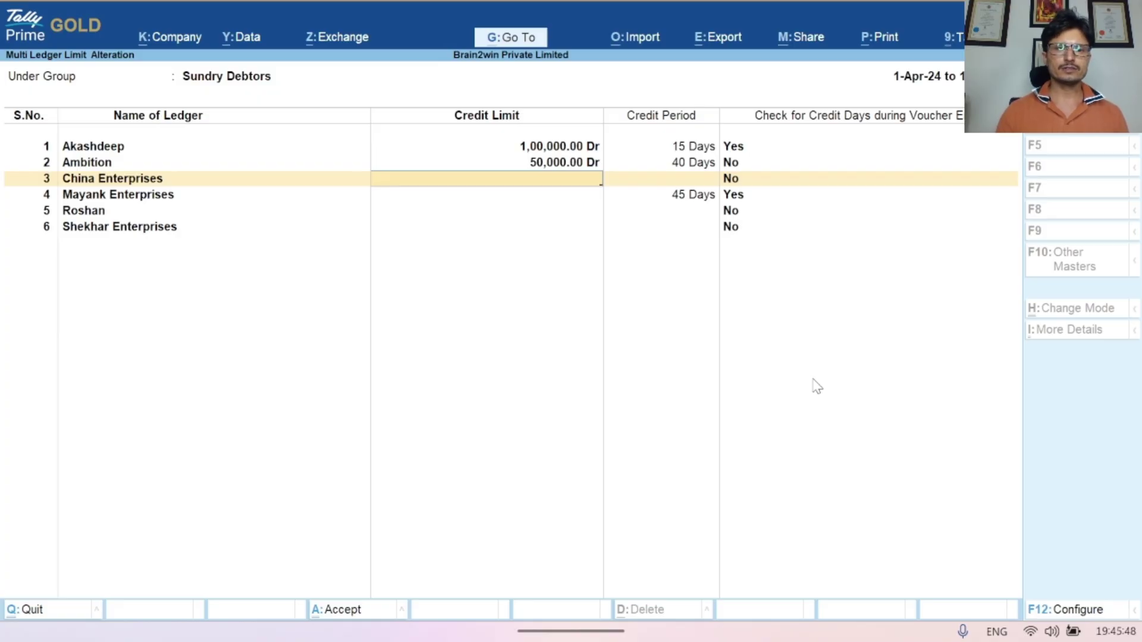
# Give China Enterprises a 1,50,000 credit limit and a 45-day credit period, and set its credit days check to Yes
pyautogui.write('1,50,00')
pyautogui.write('000')
pyautogui.press('Return')
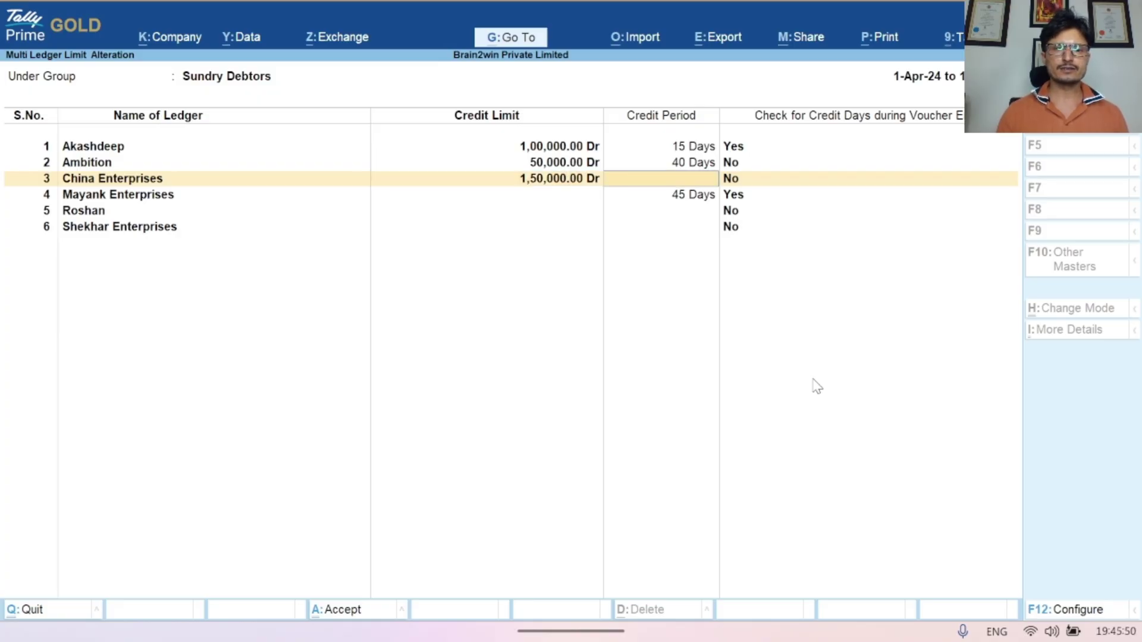
pyautogui.write('45')
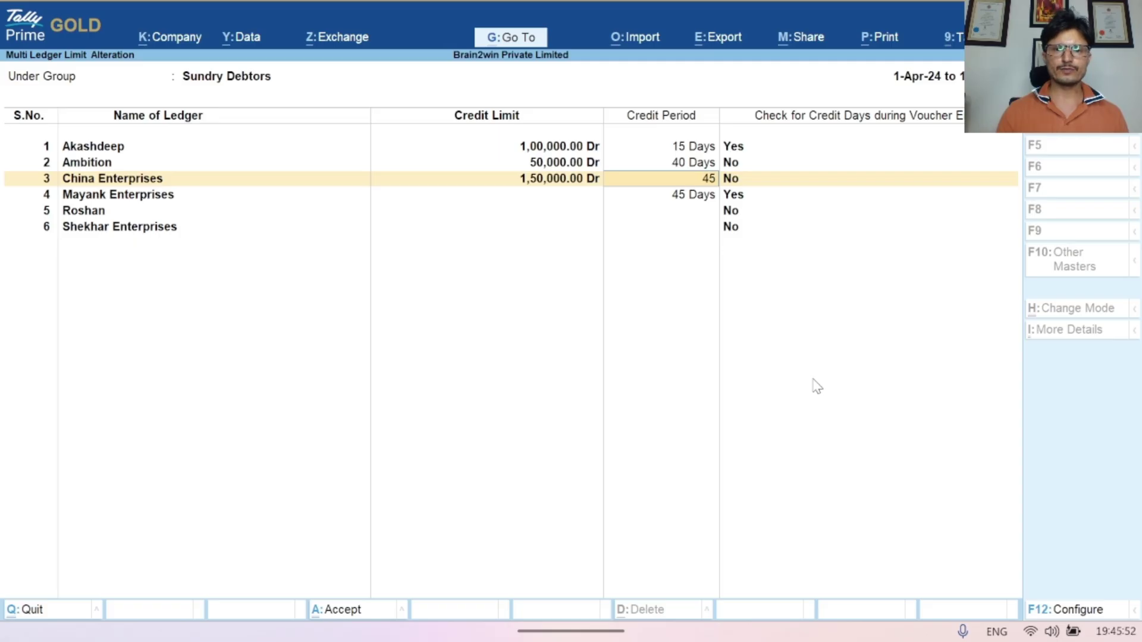
pyautogui.press('Return')
pyautogui.press('BackSpace')
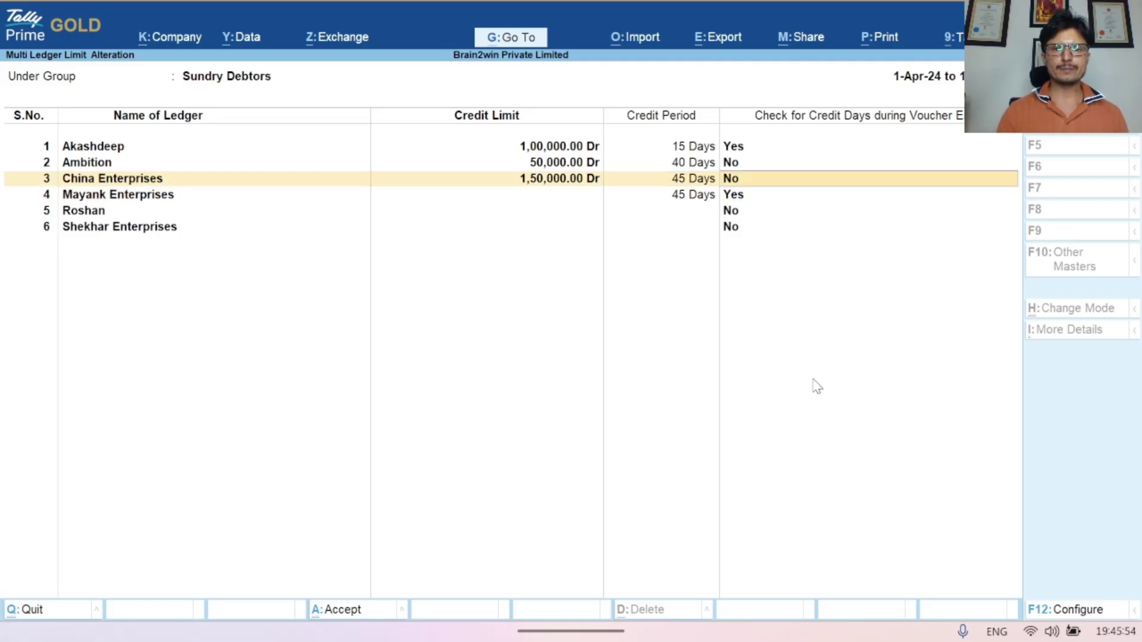
pyautogui.write('y')
pyautogui.press('Return')
# Pass over the remaining ledgers, save the Sundry Debtors credit limits and return to the Gateway of Tally
pyautogui.press('Return')
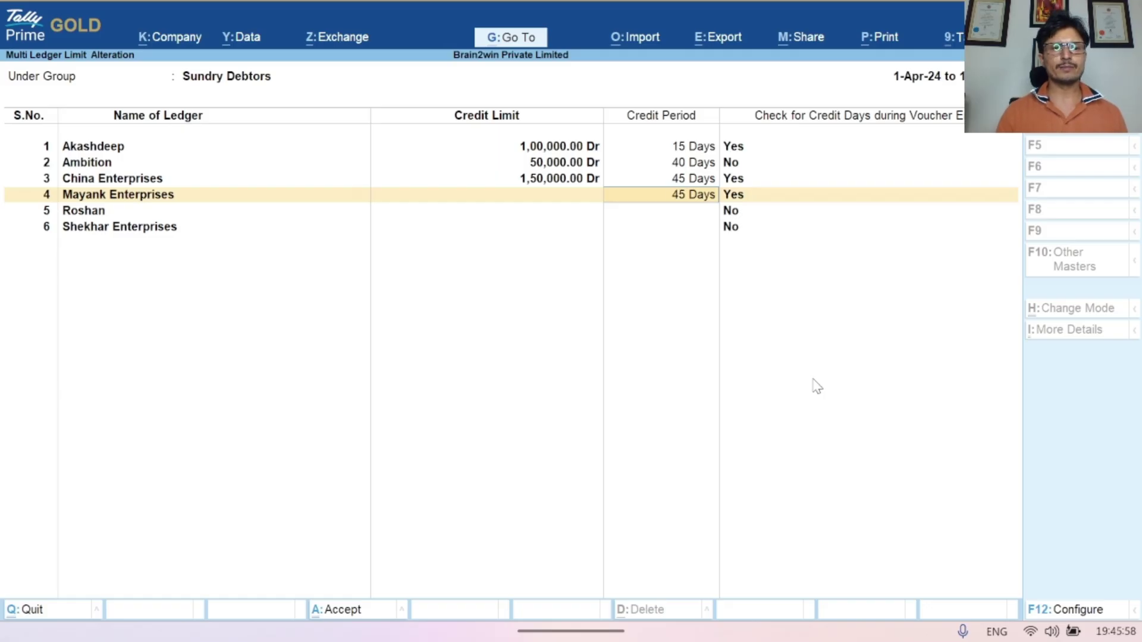
pyautogui.press('Return')
pyautogui.press('Return')
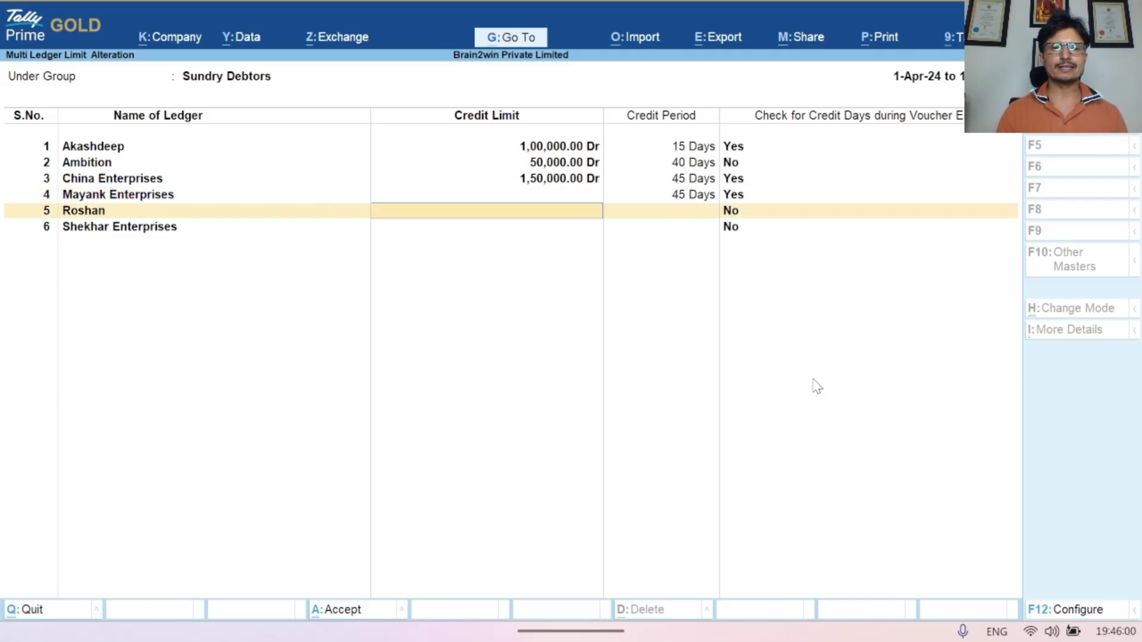
pyautogui.press('Return')
pyautogui.press('Return')
pyautogui.press('Return')
pyautogui.press('Return')
pyautogui.press('Return')
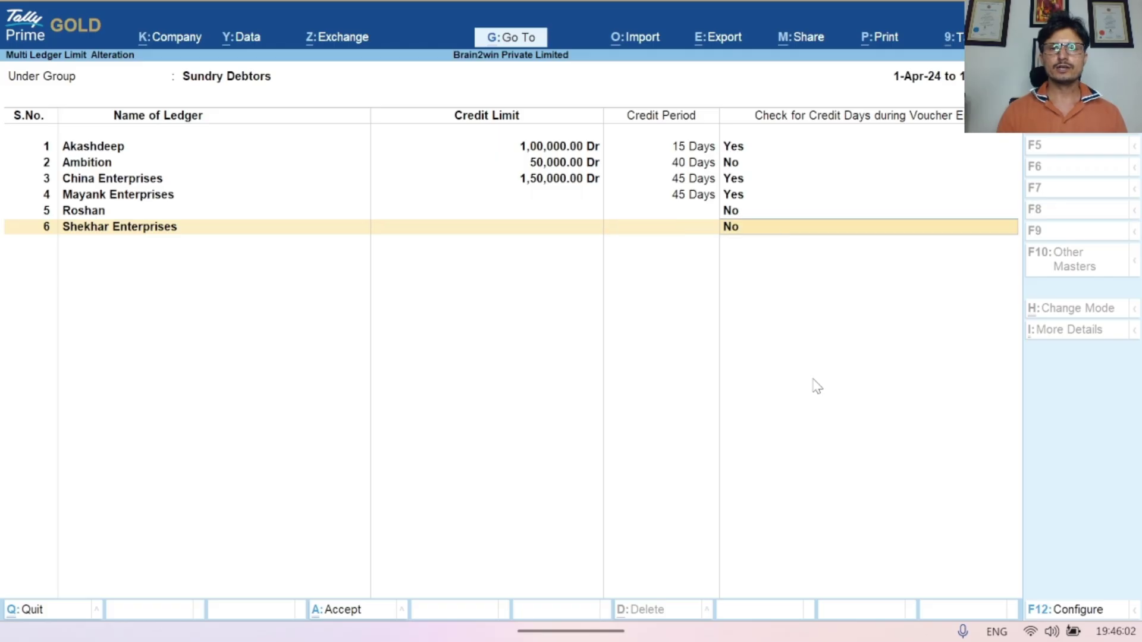
pyautogui.press('Return')
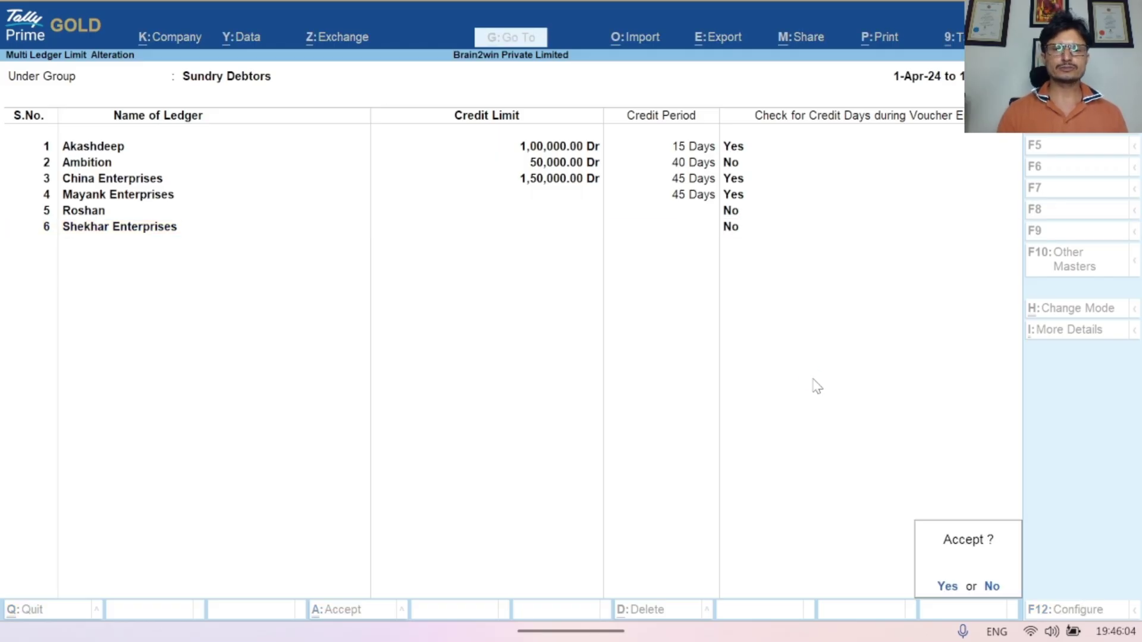
pyautogui.press('Return')
pyautogui.press('Escape')
pyautogui.press('Escape')
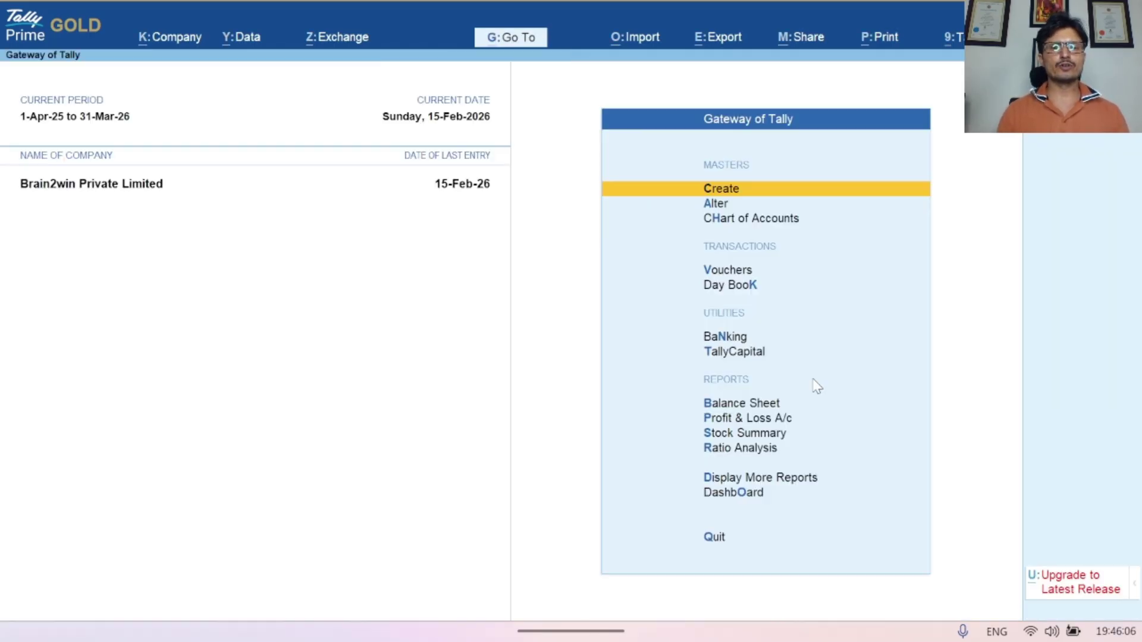
pyautogui.press('Escape')
pyautogui.press('Escape')
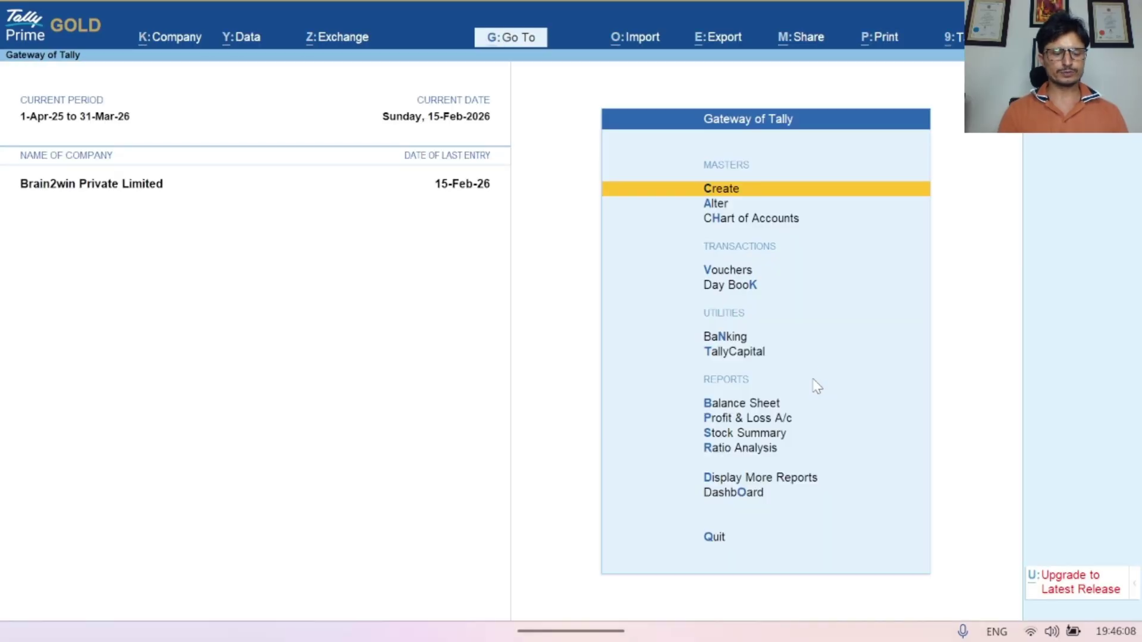
# Start a new voucher of the Sales type
pyautogui.press('v')
pyautogui.press('F8')
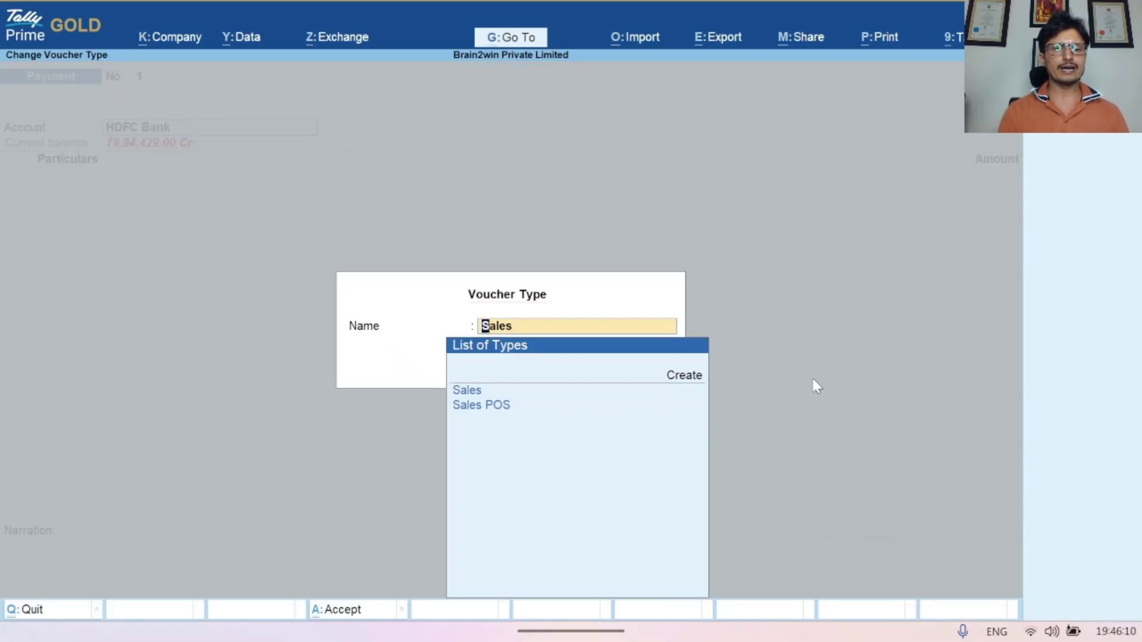
pyautogui.press('Return')
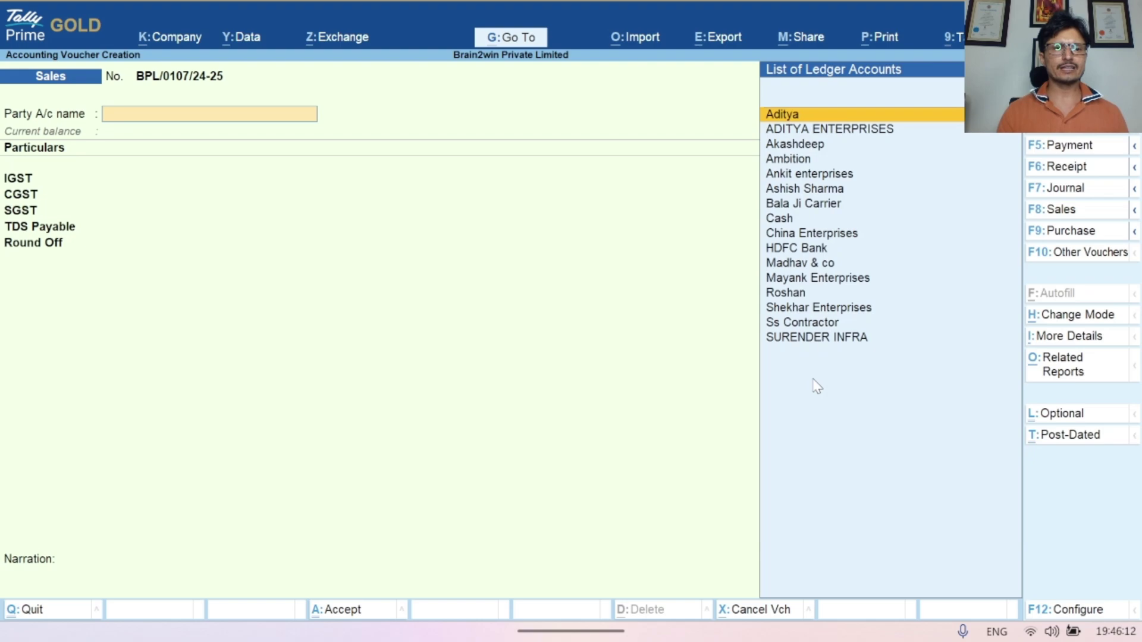
# Select Ambition as the party account and accept its blank dispatch details and default party details
pyautogui.press('Down')
pyautogui.press('Down')
pyautogui.press('Down')
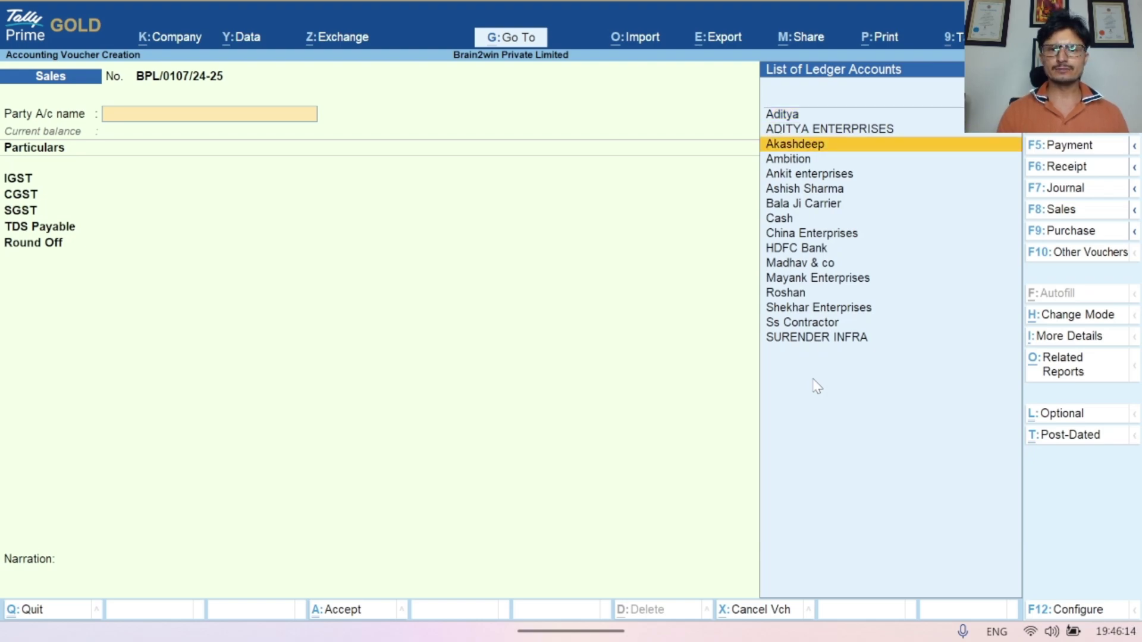
pyautogui.press('Return')
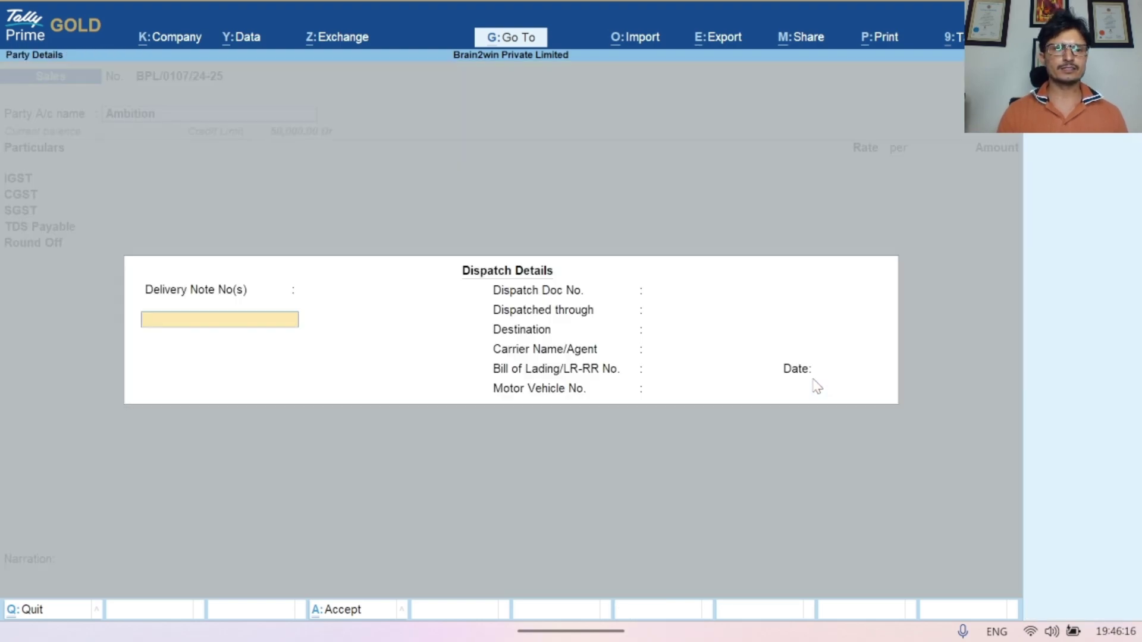
pyautogui.hotkey('ctrl', 'a')
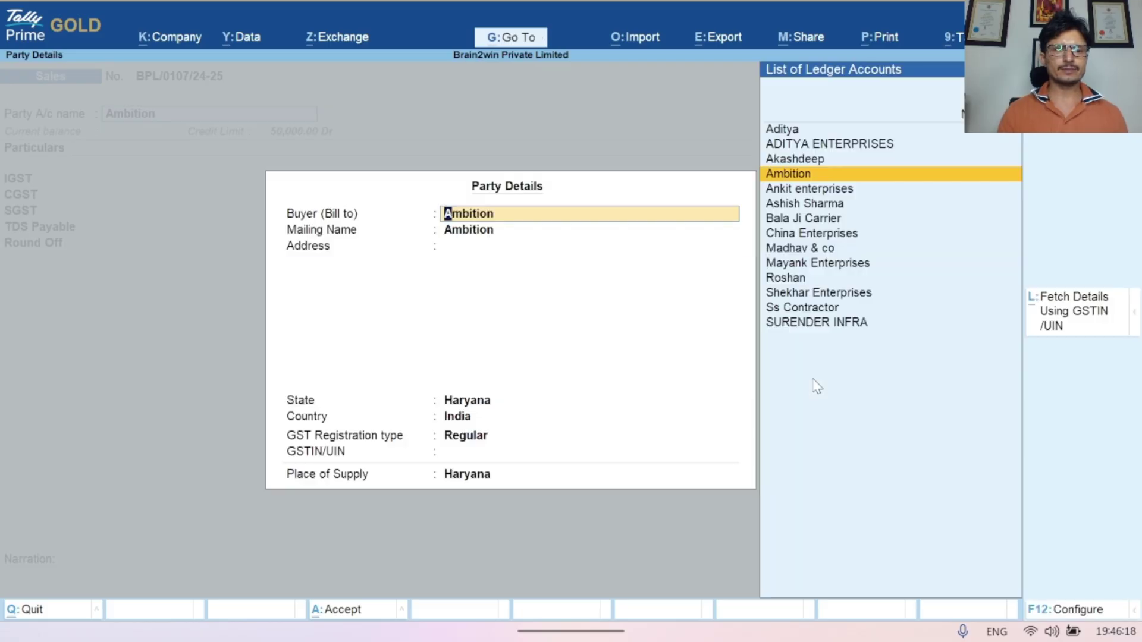
pyautogui.hotkey('ctrl', 'a')
# Change the voucher mode to Item Invoice and accept Ambition's dispatch and party details again
pyautogui.hotkey('ctrl', 'h')
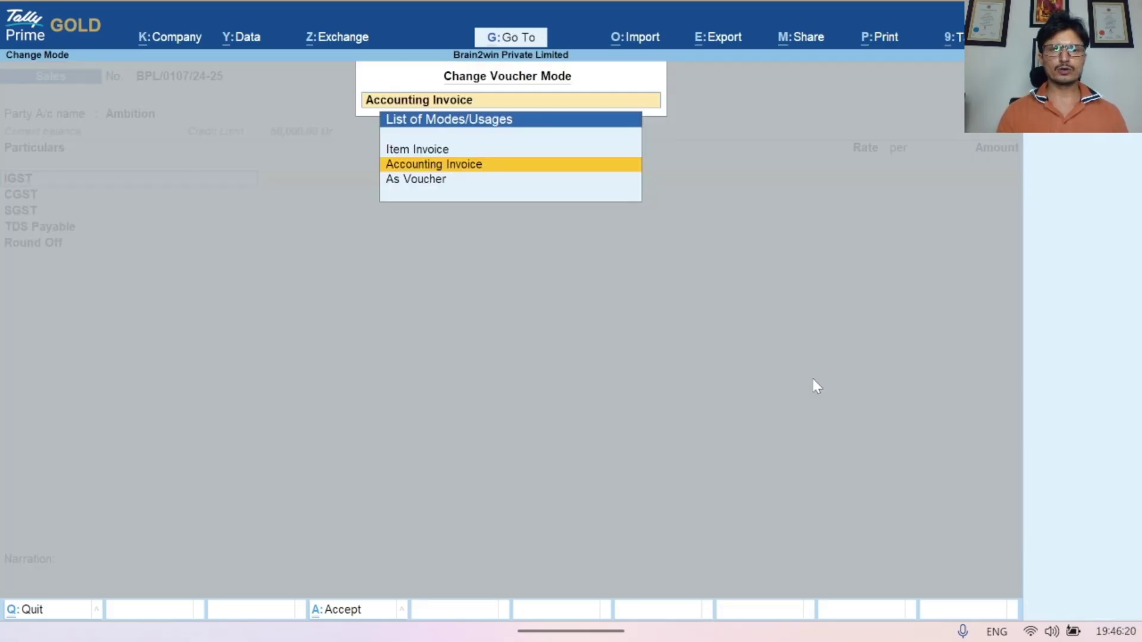
pyautogui.press('Up')
pyautogui.press('Return')
pyautogui.press('Return')
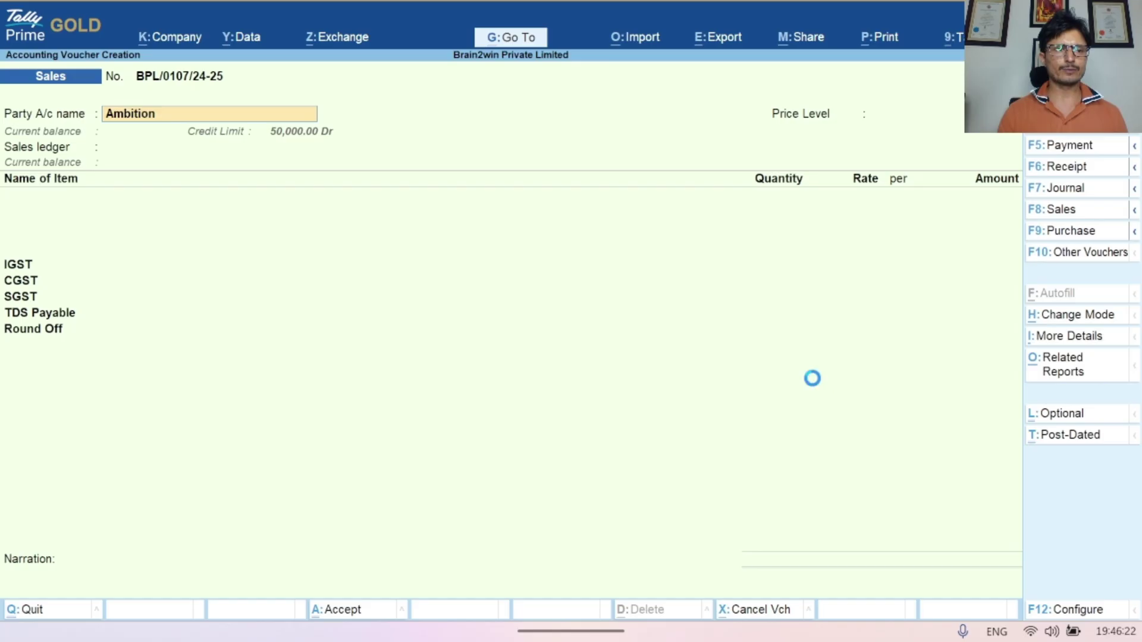
pyautogui.hotkey('ctrl', 'a')
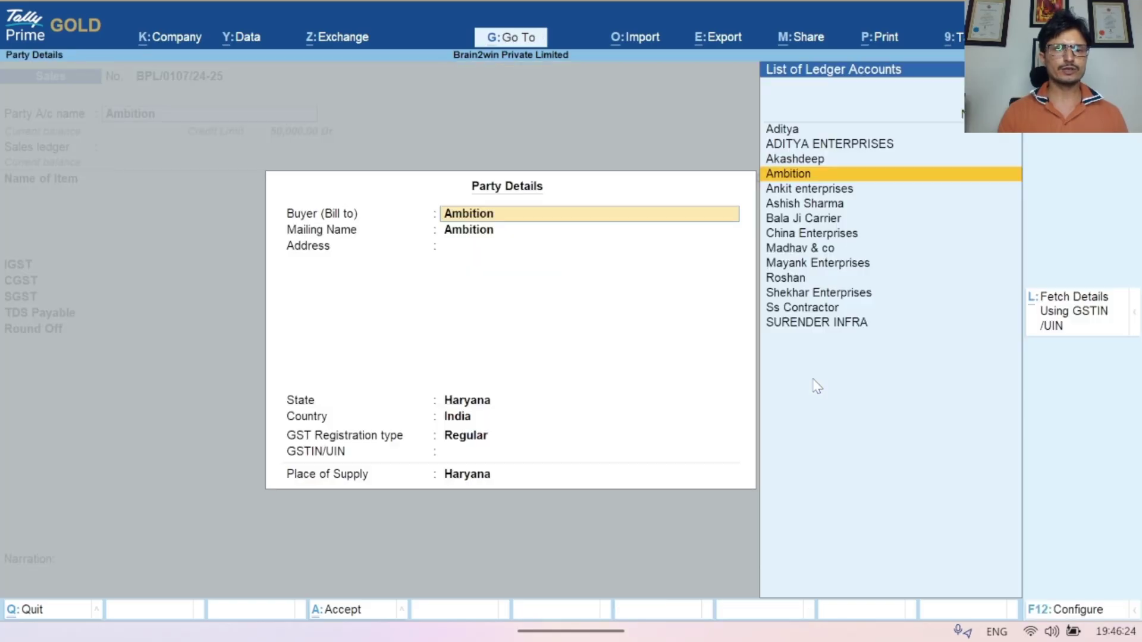
pyautogui.hotkey('ctrl', 'a')
pyautogui.press('Return')
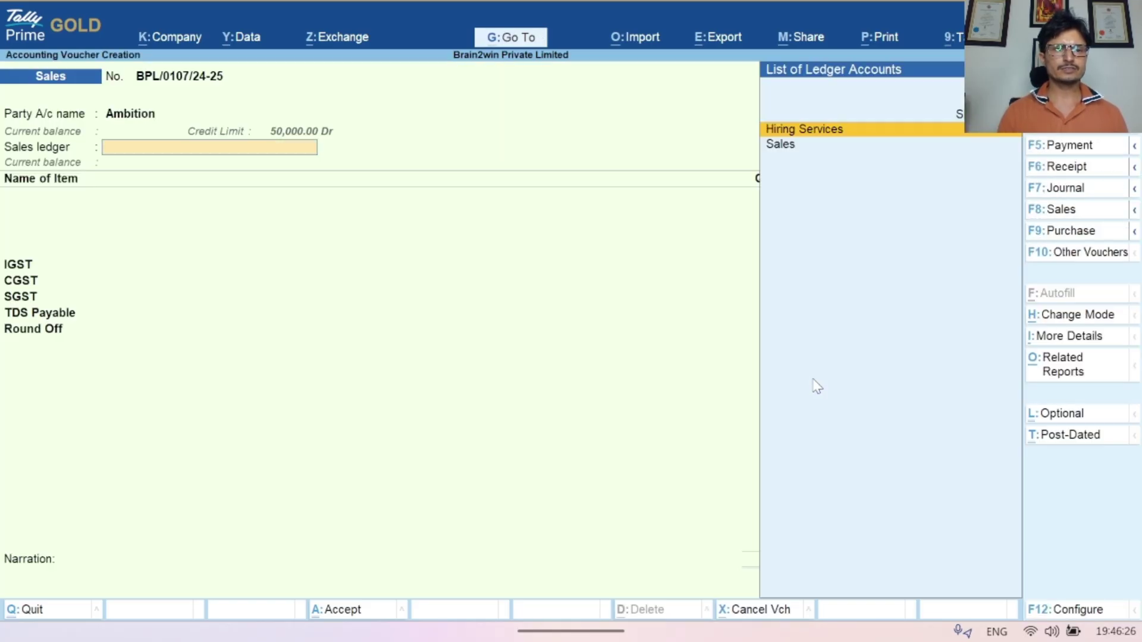
# Choose Sales as the sales ledger and Laptop as the stock item
pyautogui.press('Down')
pyautogui.press('Return')
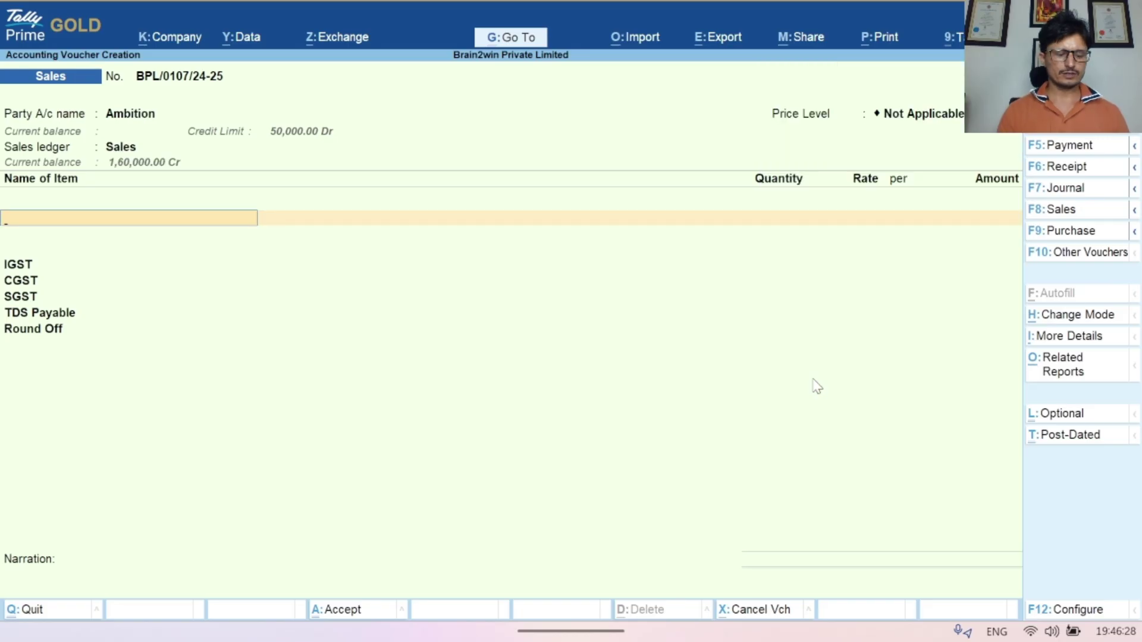
pyautogui.write('F')
pyautogui.press('BackSpace')
pyautogui.press('Down')
pyautogui.press('Down')
pyautogui.press('Down')
pyautogui.press('Down')
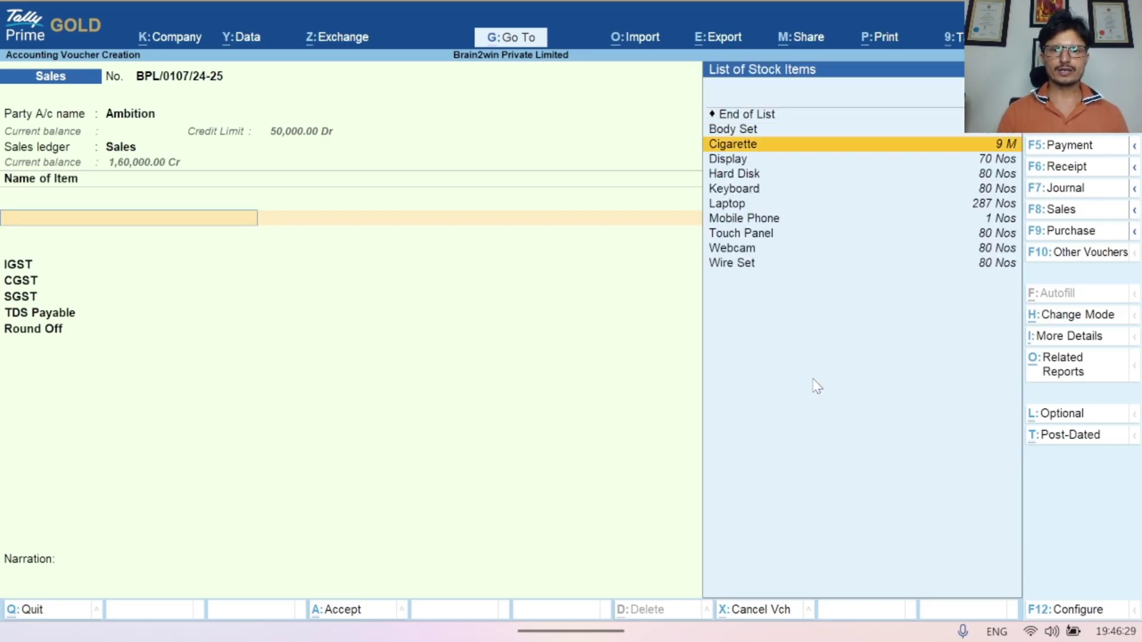
pyautogui.press('Down')
pyautogui.press('Down')
pyautogui.press('Return')
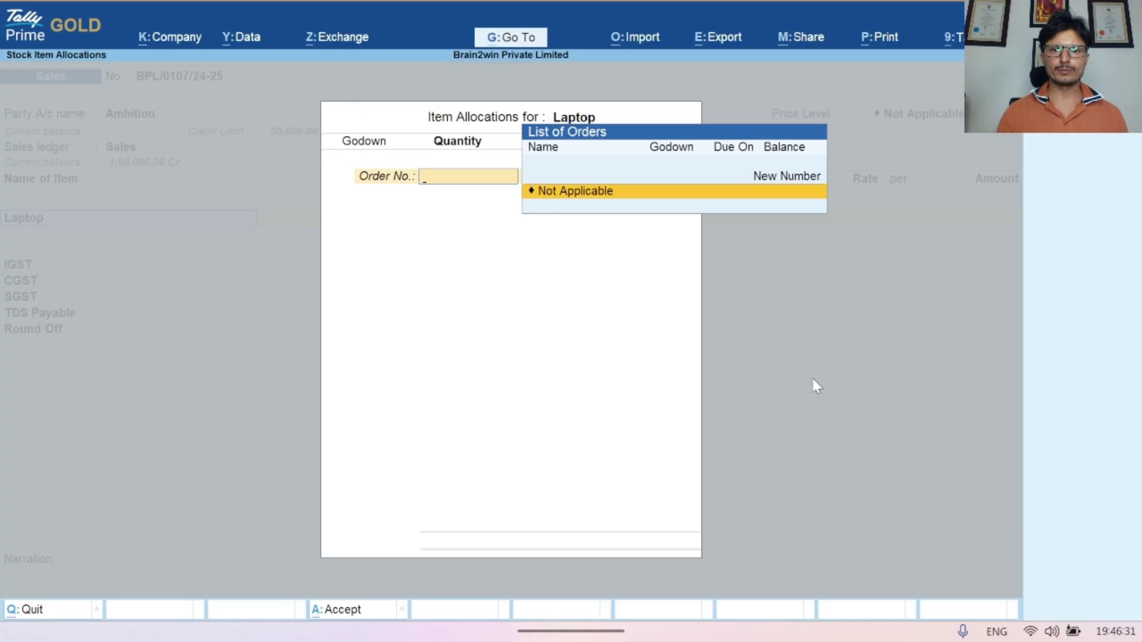
# Allocate 1 Nos of Laptop from Gururam Godown at the default rate, with the order number Not Applicable
pyautogui.press('Return')
pyautogui.press('Return')
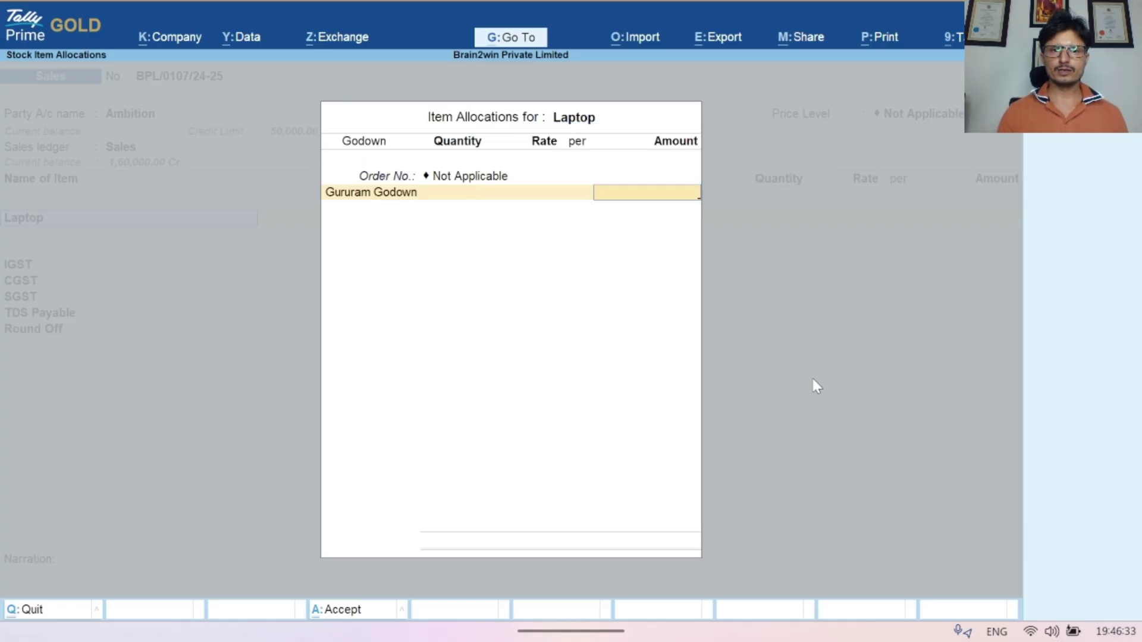
pyautogui.press('BackSpace')
pyautogui.write('1')
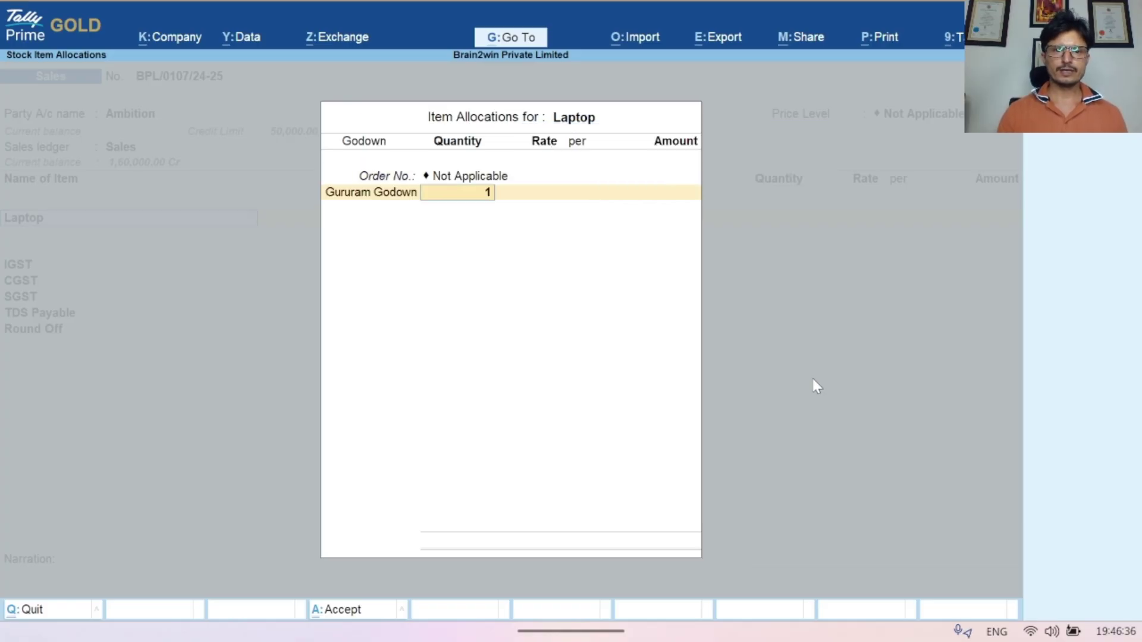
pyautogui.press('Return')
pyautogui.press('Return')
pyautogui.press('Return')
pyautogui.press('Return')
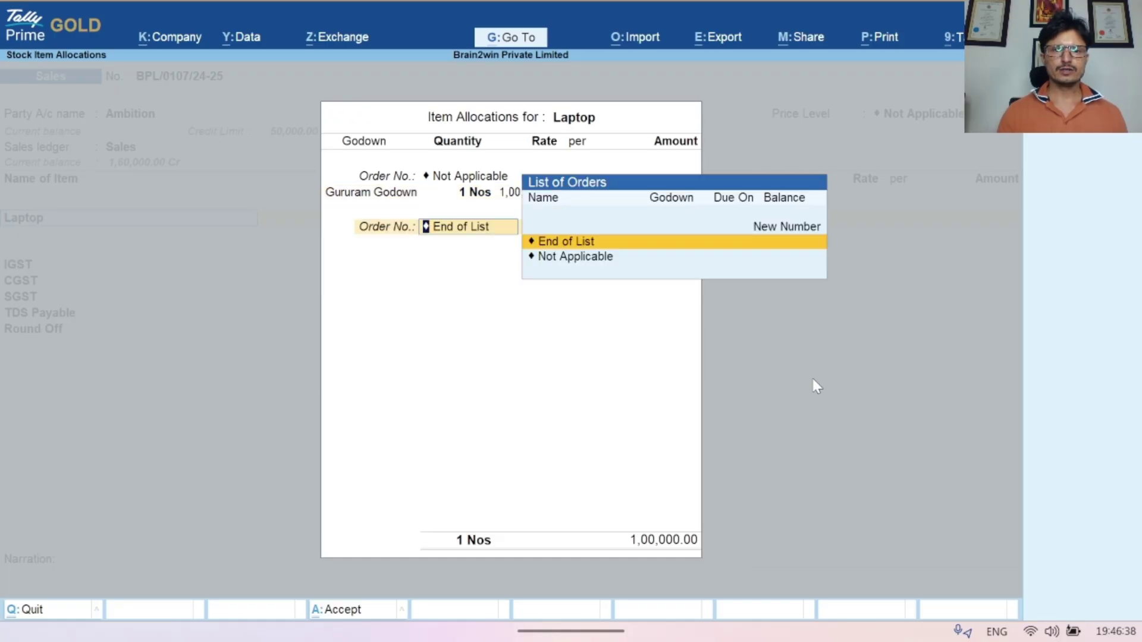
pyautogui.press('Return')
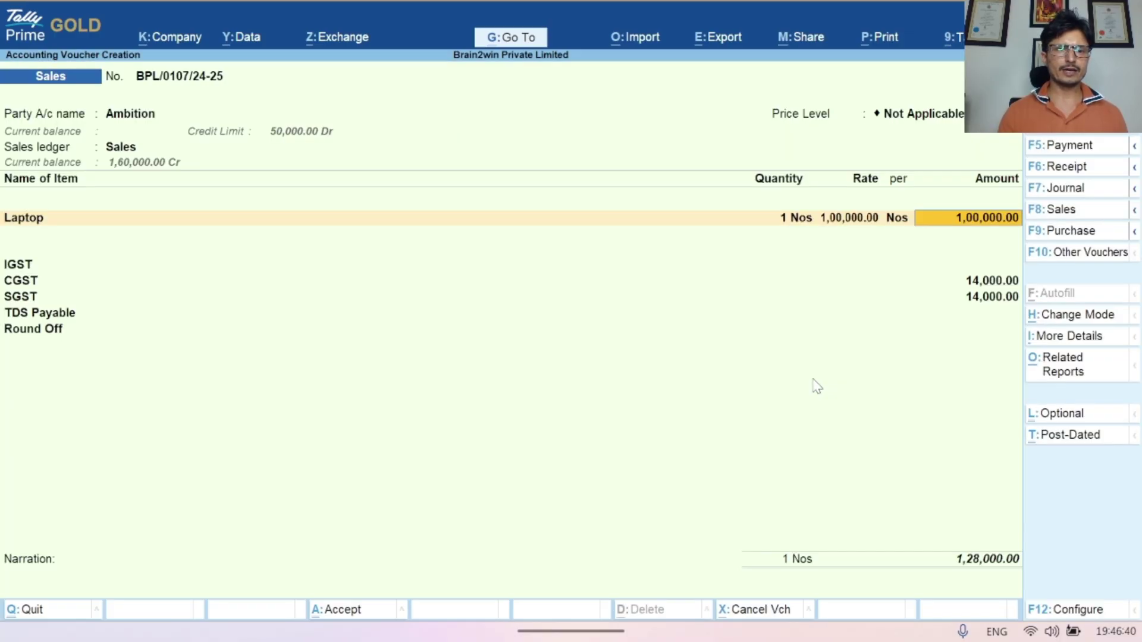
# Finish the item list and keep the IGST, CGST, SGST, TDS Payable and Round Off lines as filled in
pyautogui.press('Return')
pyautogui.press('Return')
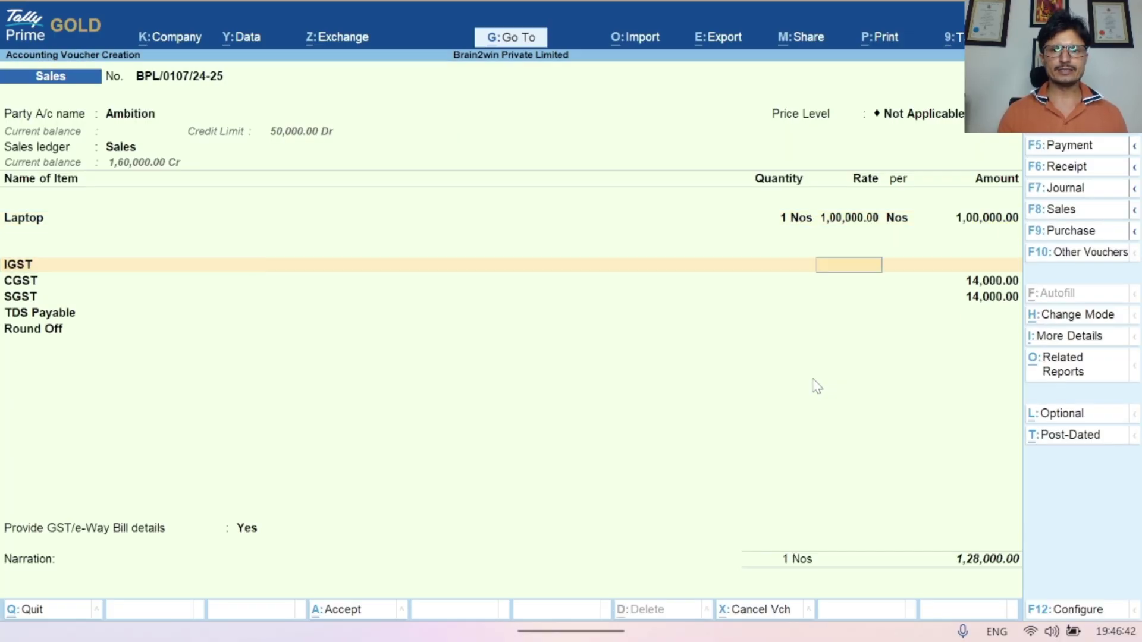
pyautogui.press('Return')
pyautogui.press('Return')
pyautogui.press('Return')
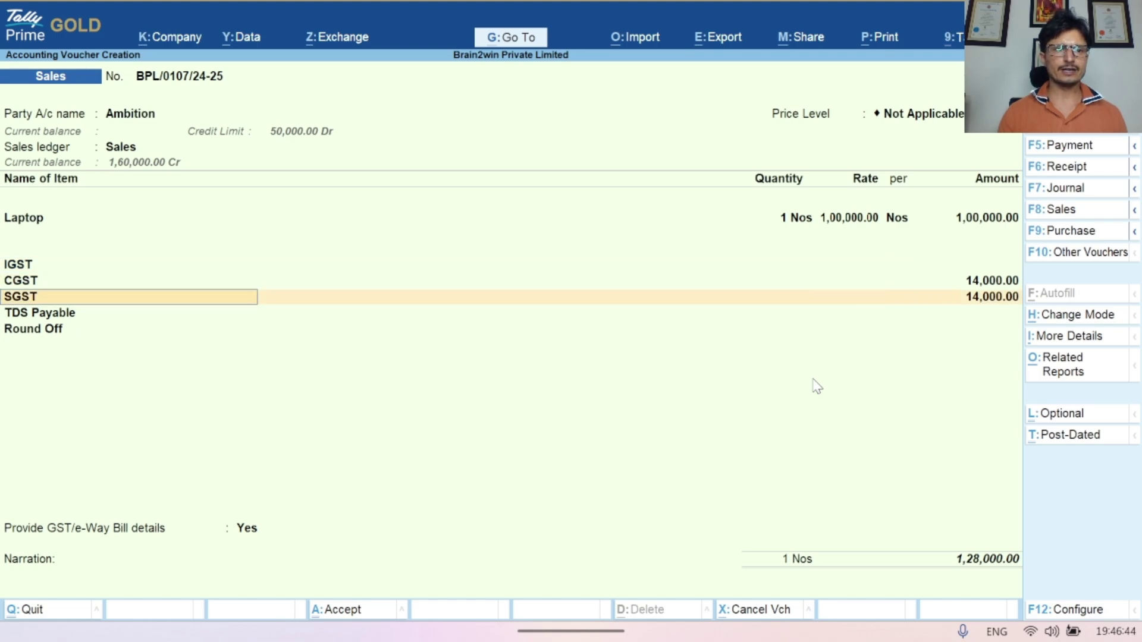
pyautogui.press('Return')
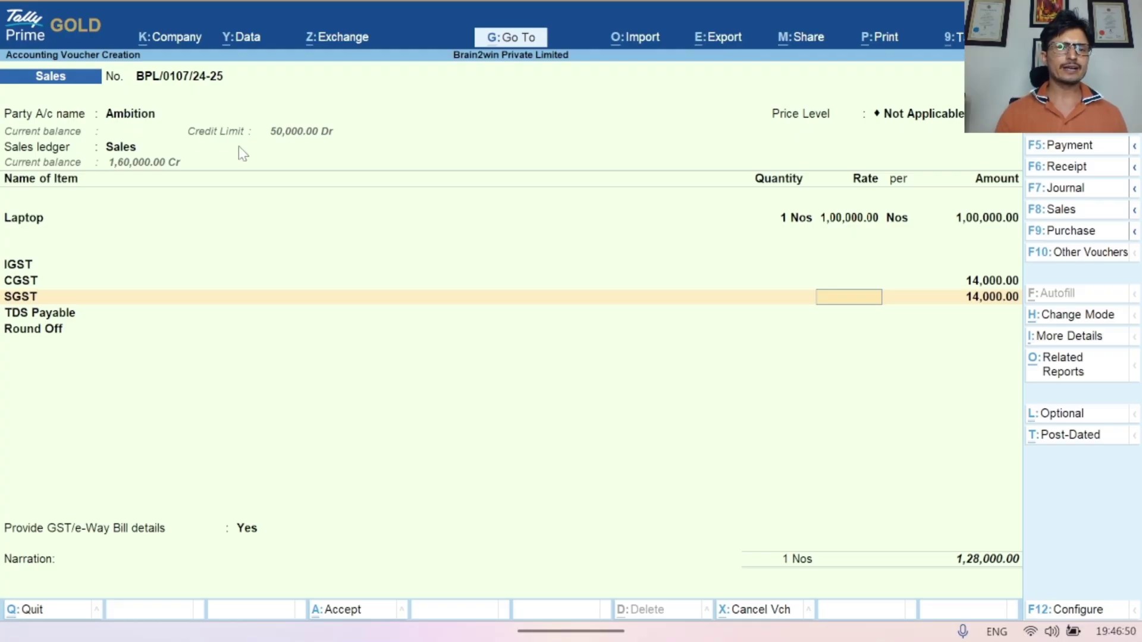
pyautogui.press('Return')
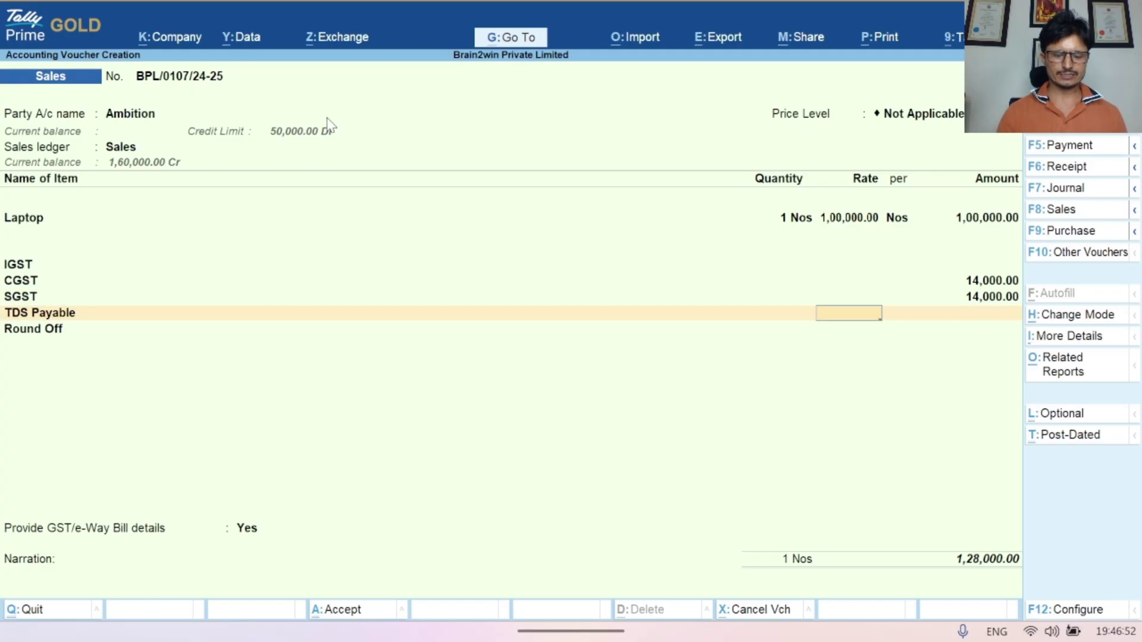
pyautogui.press('Return')
pyautogui.press('Return')
pyautogui.press('Return')
pyautogui.press('Return')
pyautogui.press('Return')
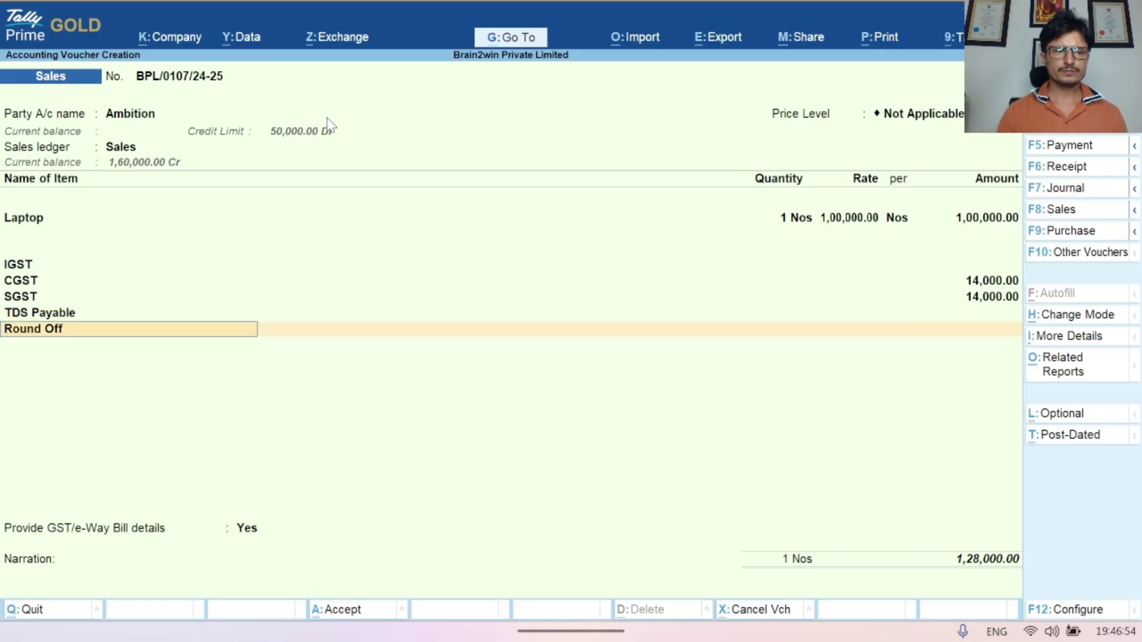
pyautogui.press('Return')
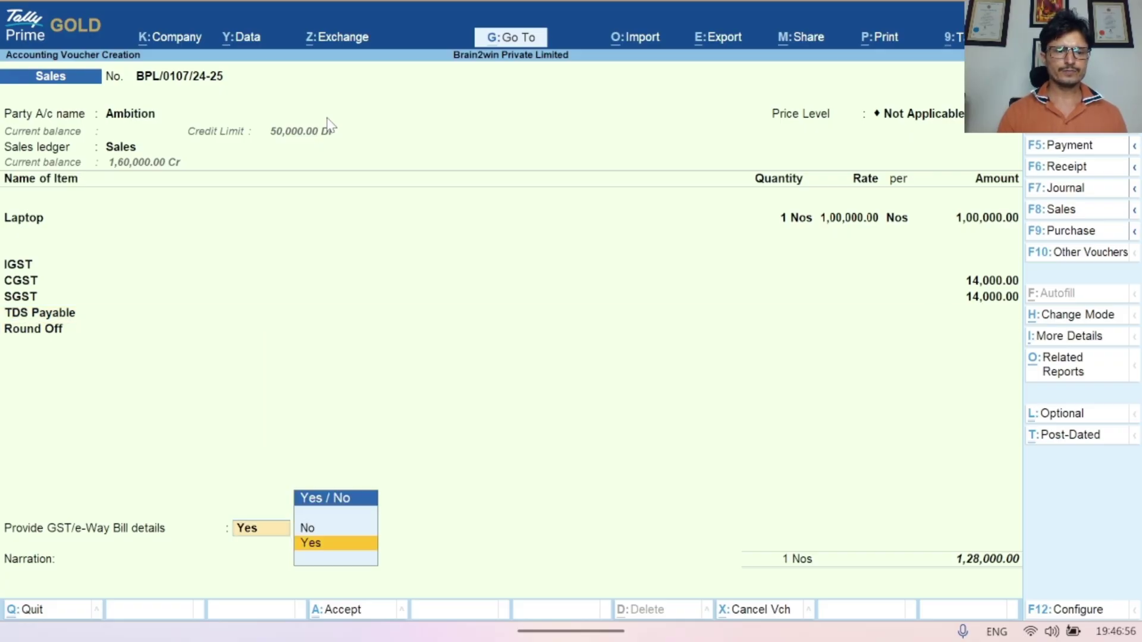
# Set Provide GST/e-Way Bill details to No and accept Ambition's bill-wise details as a New Ref with 40 credit days
pyautogui.press('Up')
pyautogui.press('Return')
pyautogui.press('Return')
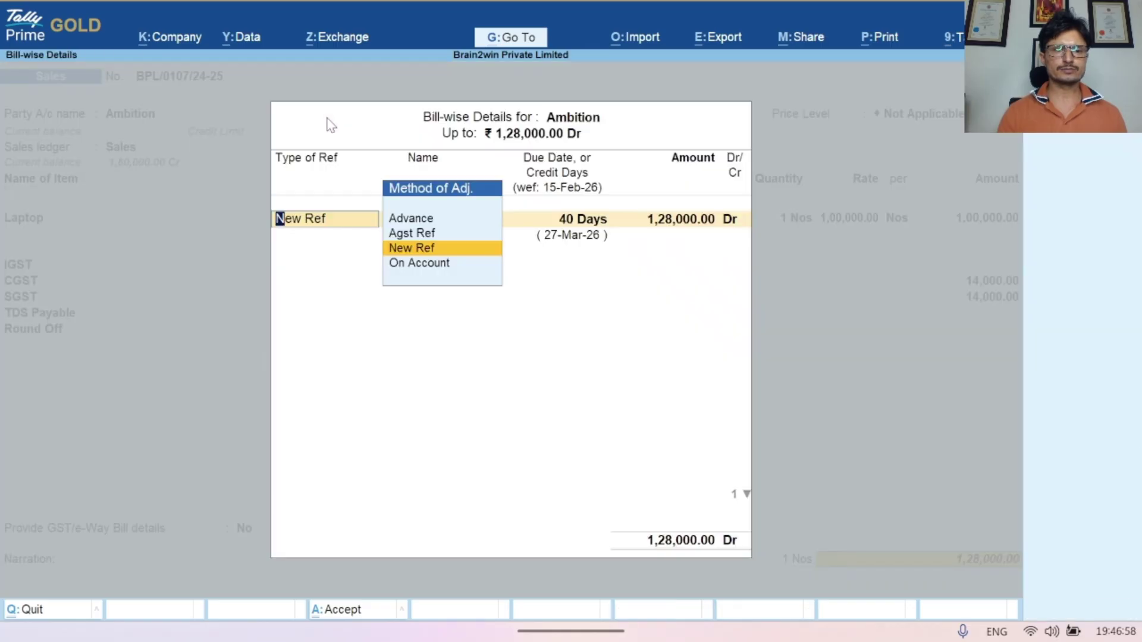
pyautogui.press('Return')
pyautogui.press('Return')
pyautogui.press('Return')
pyautogui.press('Return')
pyautogui.press('Return')
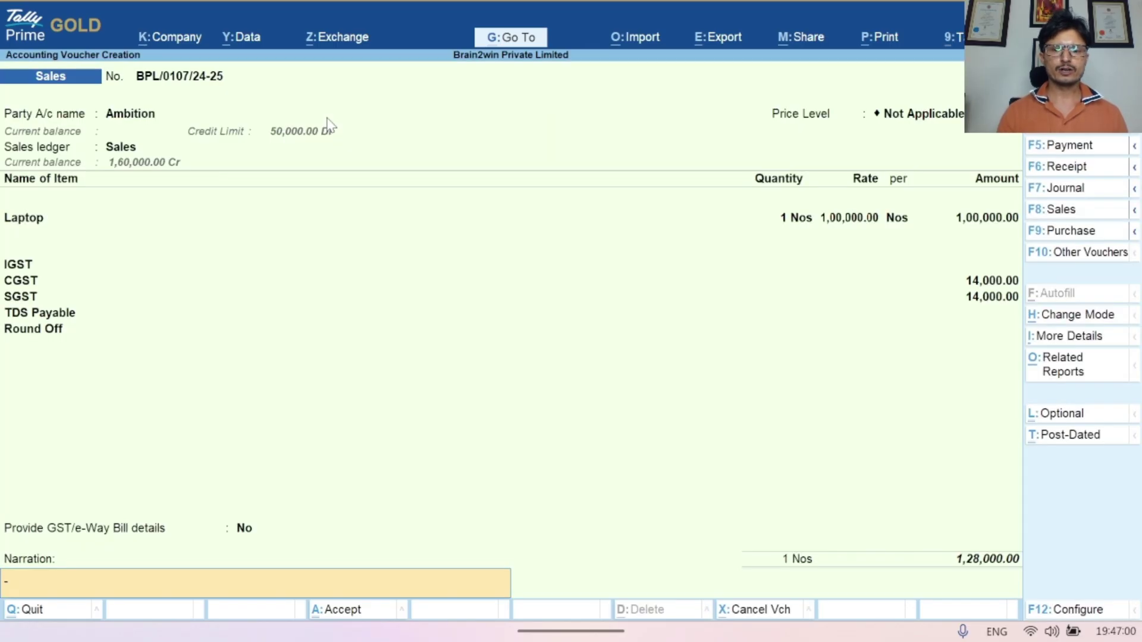
# Try to save the voucher with a blank narration, and accept Ambition's dispatch and party details once more
pyautogui.press('Return')
pyautogui.press('Return')
pyautogui.press('Return')
pyautogui.press('Return')
pyautogui.press('Return')
pyautogui.press('Return')
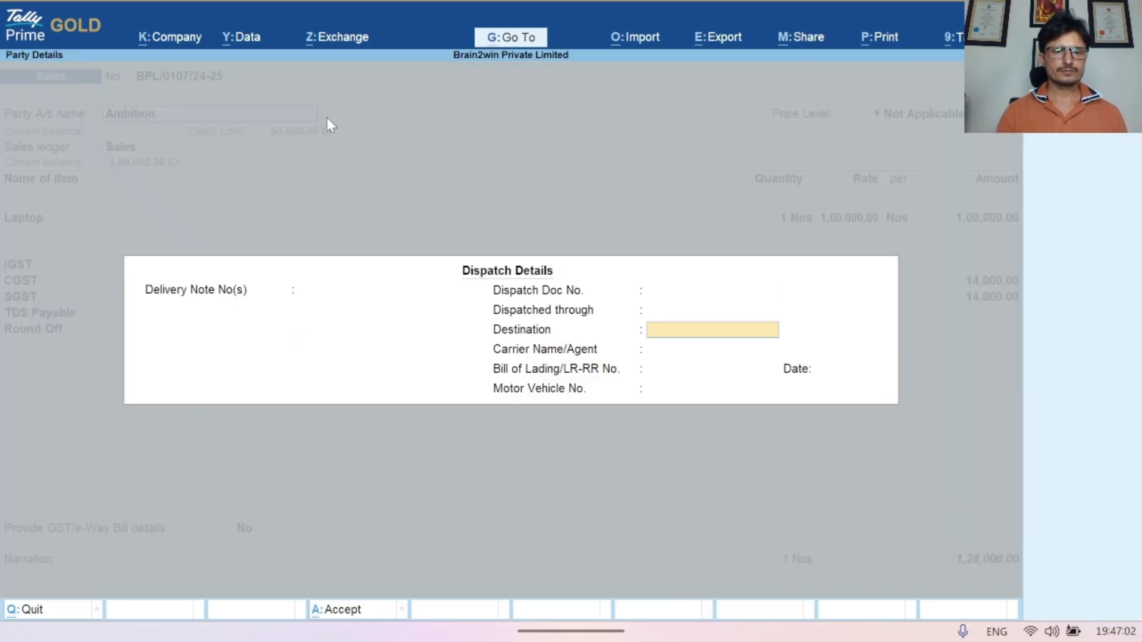
pyautogui.hotkey('ctrl', 'a')
pyautogui.press('Return')
pyautogui.press('Return')
pyautogui.press('Return')
pyautogui.press('Return')
pyautogui.press('Return')
pyautogui.press('Return')
pyautogui.press('Return')
pyautogui.press('Return')
pyautogui.press('Return')
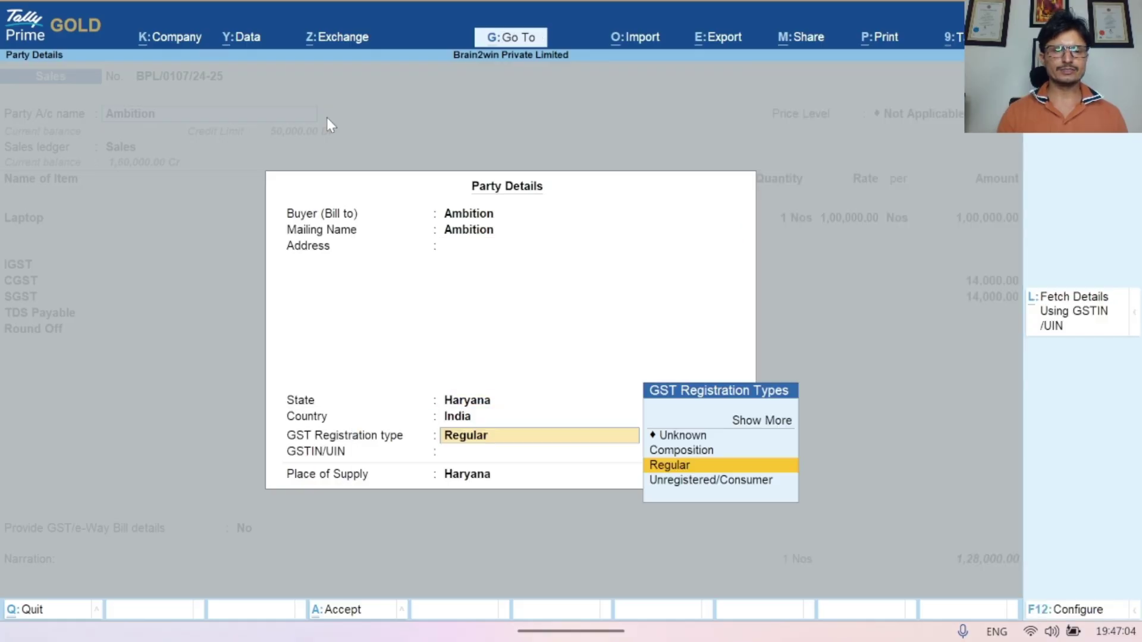
pyautogui.press('Return')
pyautogui.press('Return')
# Go through the Sales ledger and the Laptop allocation again, keeping 1 Nos from Gururam Godown at the same rate
pyautogui.press('Return')
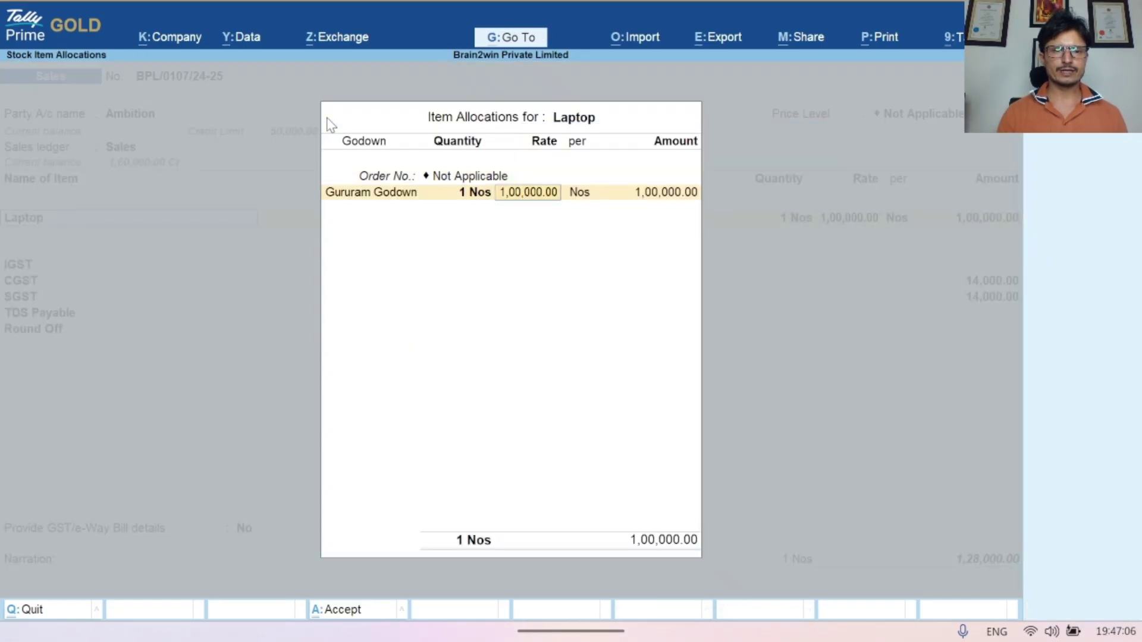
pyautogui.press('Return')
pyautogui.press('Return')
pyautogui.press('Return')
pyautogui.press('Return')
pyautogui.press('Return')
pyautogui.press('Return')
pyautogui.press('Return')
pyautogui.press('Return')
pyautogui.press('Return')
pyautogui.press('Return')
pyautogui.press('Return')
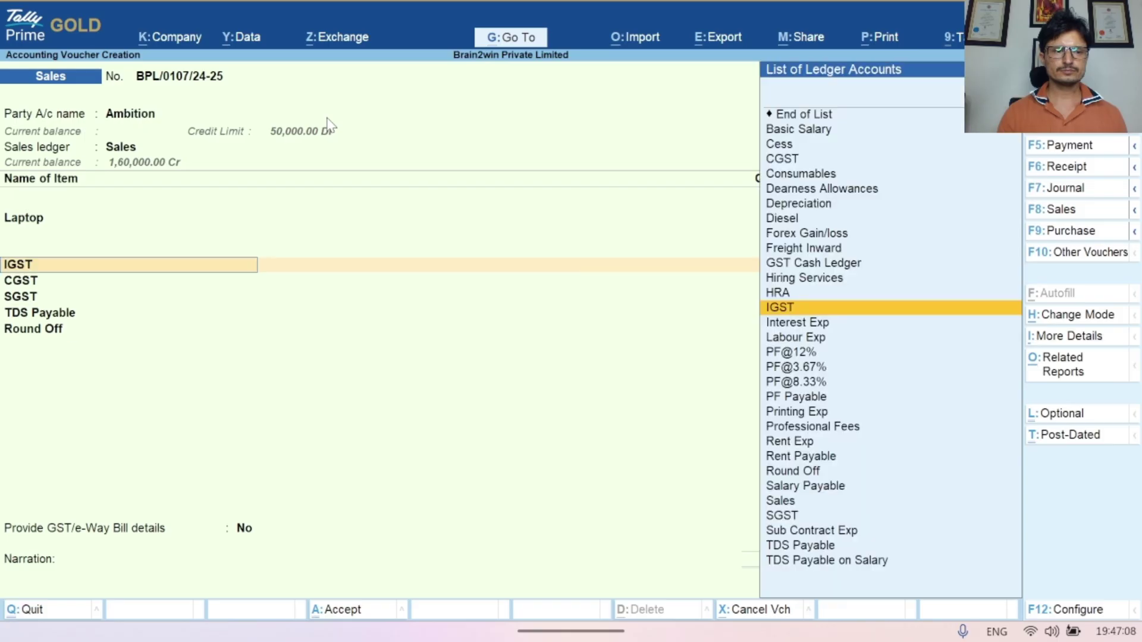
# Pass over the tax and Round Off lines again, keeping GST/e-Way Bill details at No and the reference type New Ref
pyautogui.press('Return')
pyautogui.press('Return')
pyautogui.press('Return')
pyautogui.press('Return')
pyautogui.press('Return')
pyautogui.press('Return')
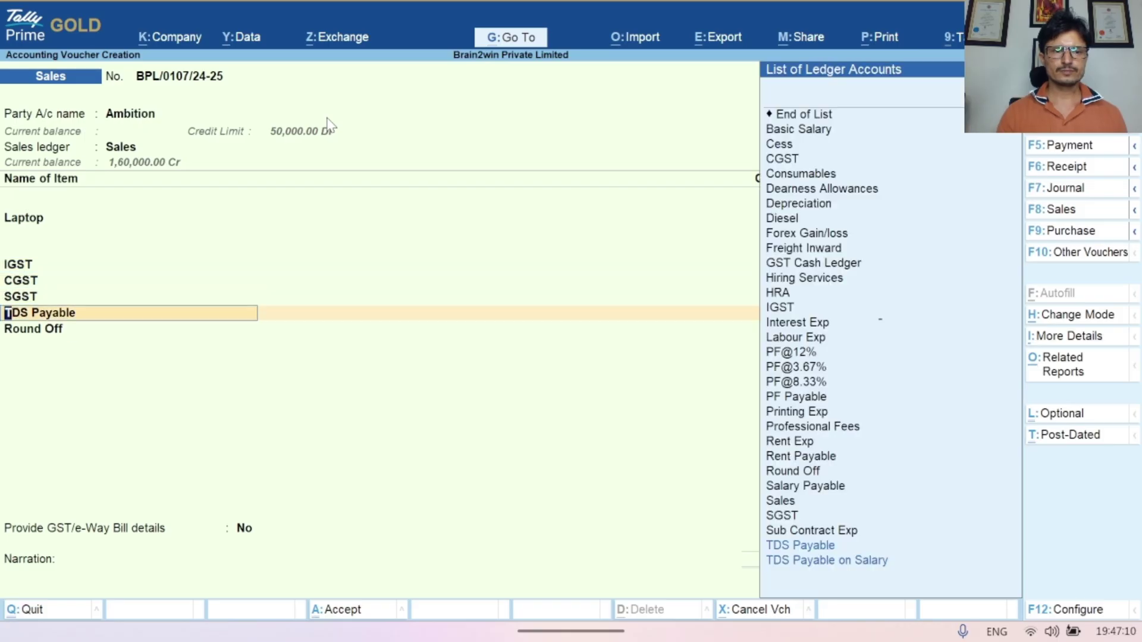
pyautogui.press('Return')
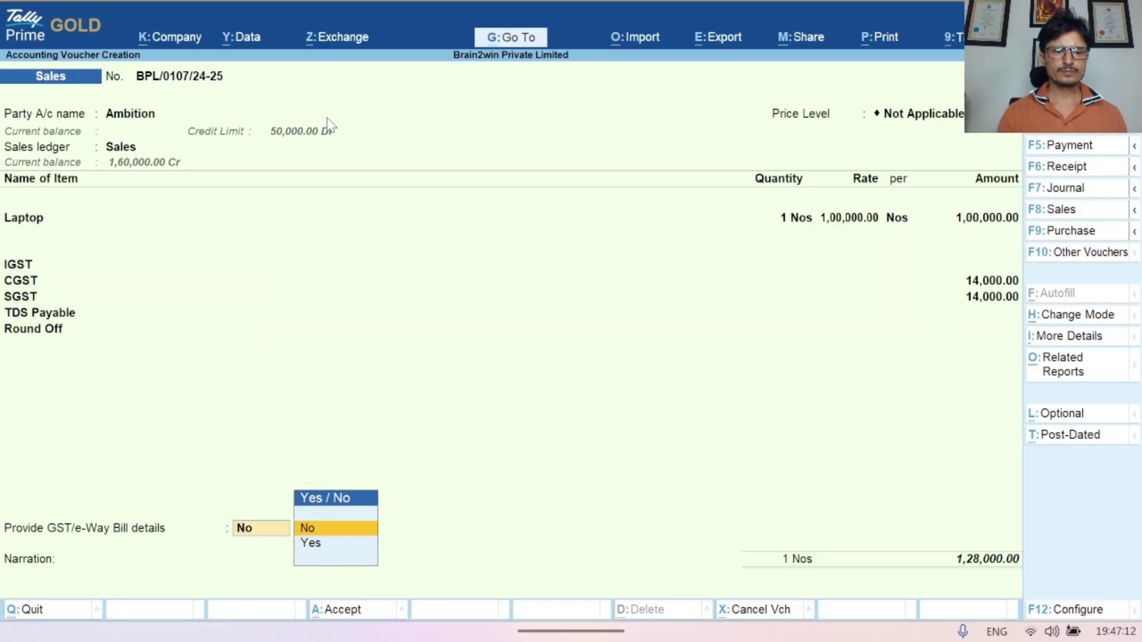
pyautogui.press('Return')
pyautogui.press('Return')
pyautogui.press('Return')
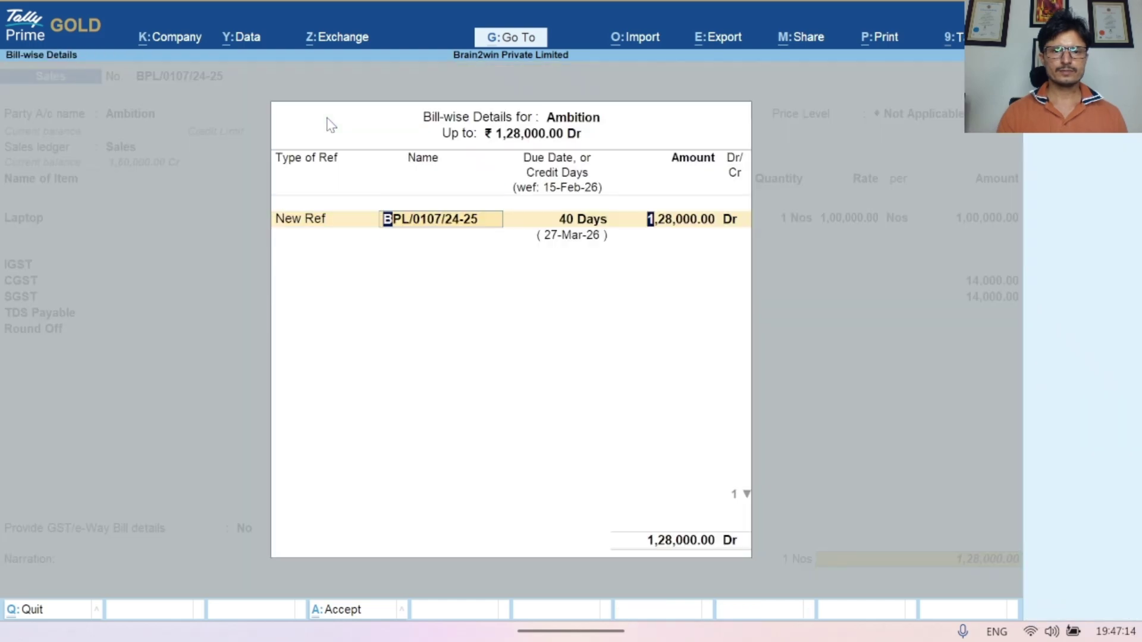
# Accept the remaining bill-wise details, try to save the voucher again, and return to its party account name
pyautogui.press('Return')
pyautogui.press('Return')
pyautogui.press('Return')
pyautogui.press('Return')
pyautogui.press('Return')
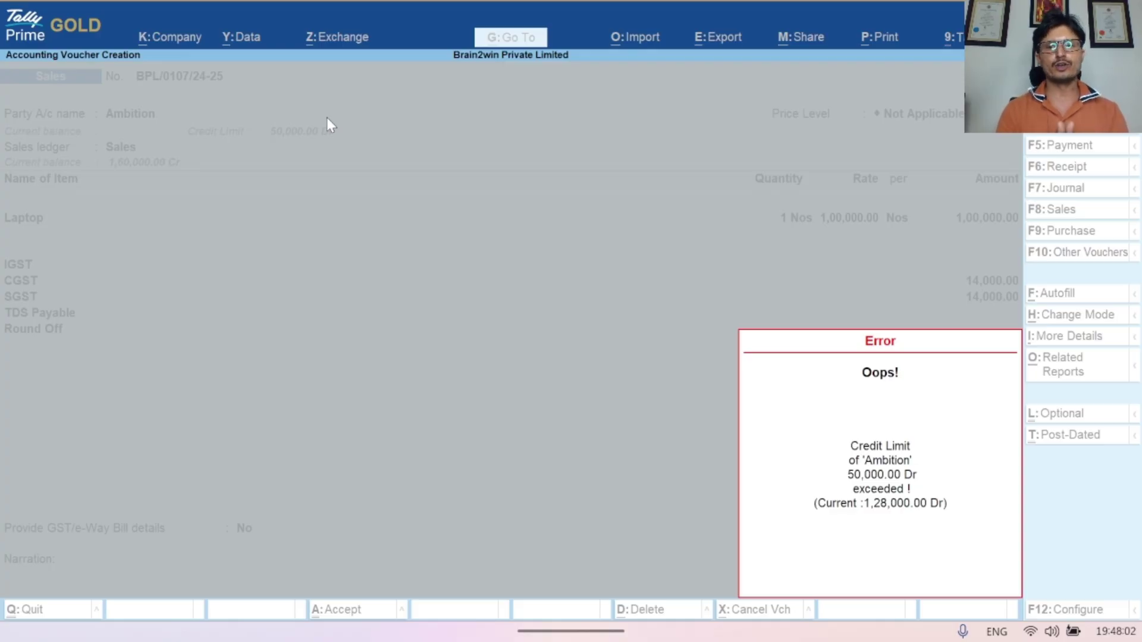
pyautogui.press('Escape')
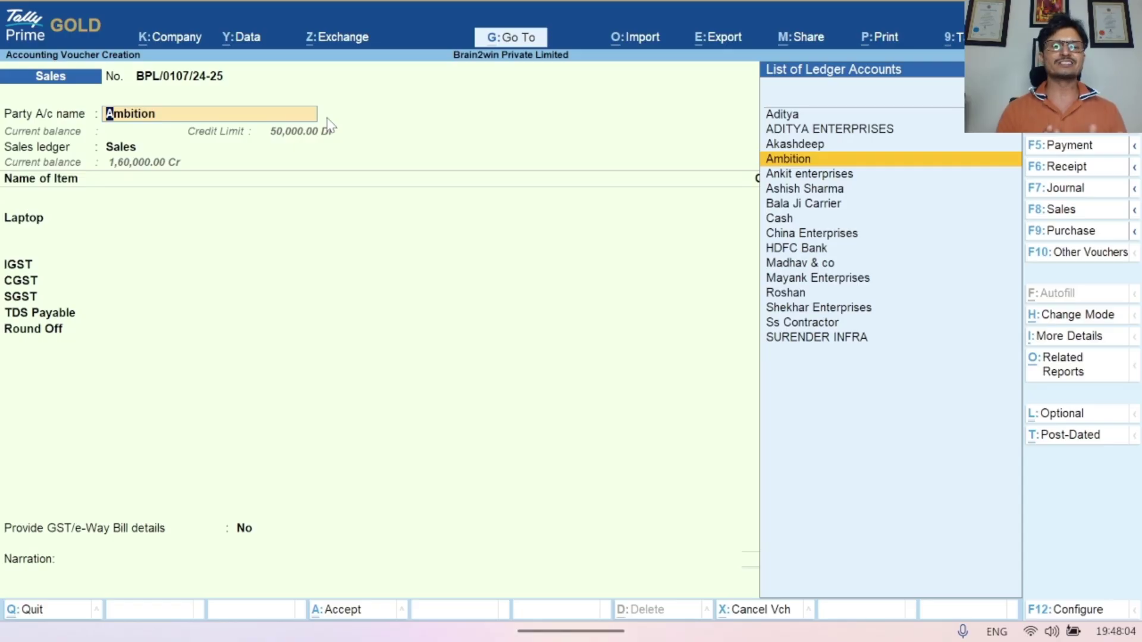